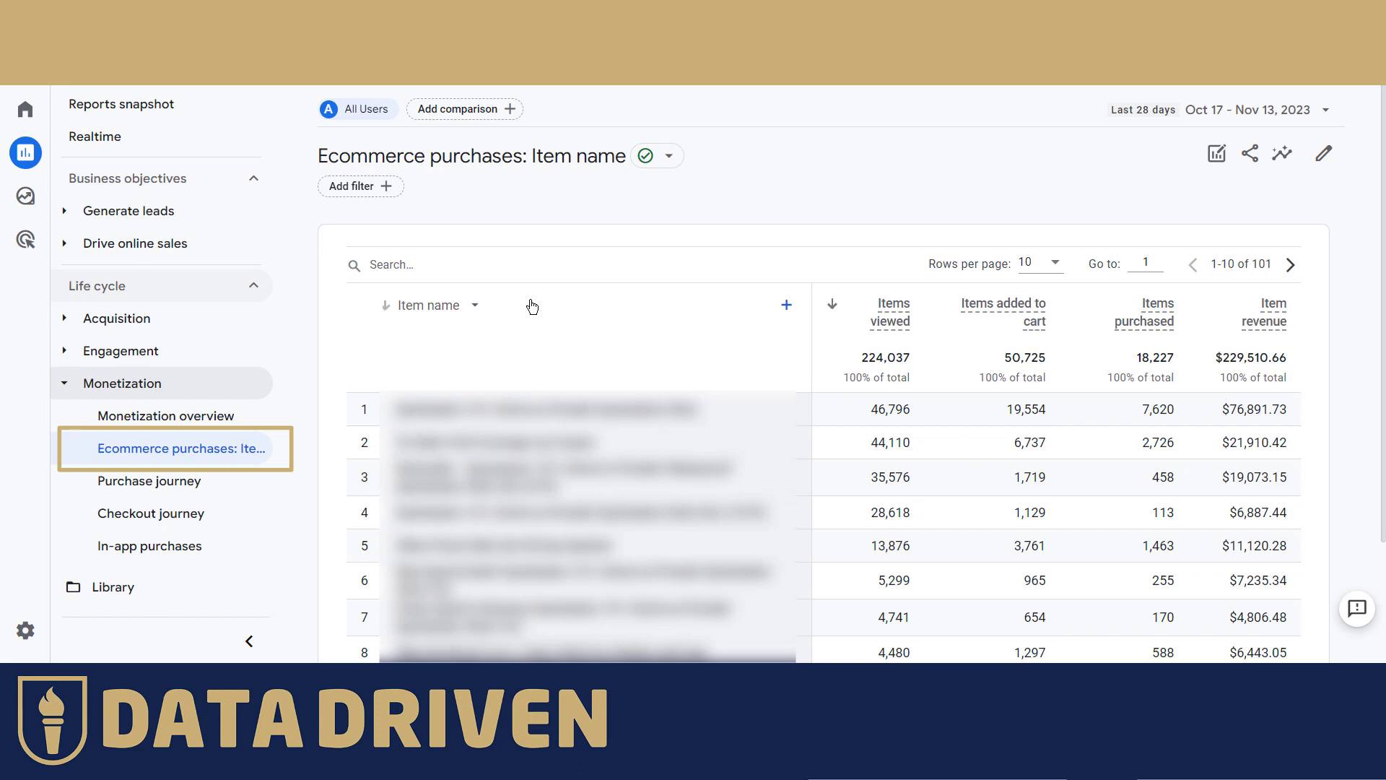
Break the purchases table down by Item category and save Item category as the report's default dimension.
left_click(477, 309)
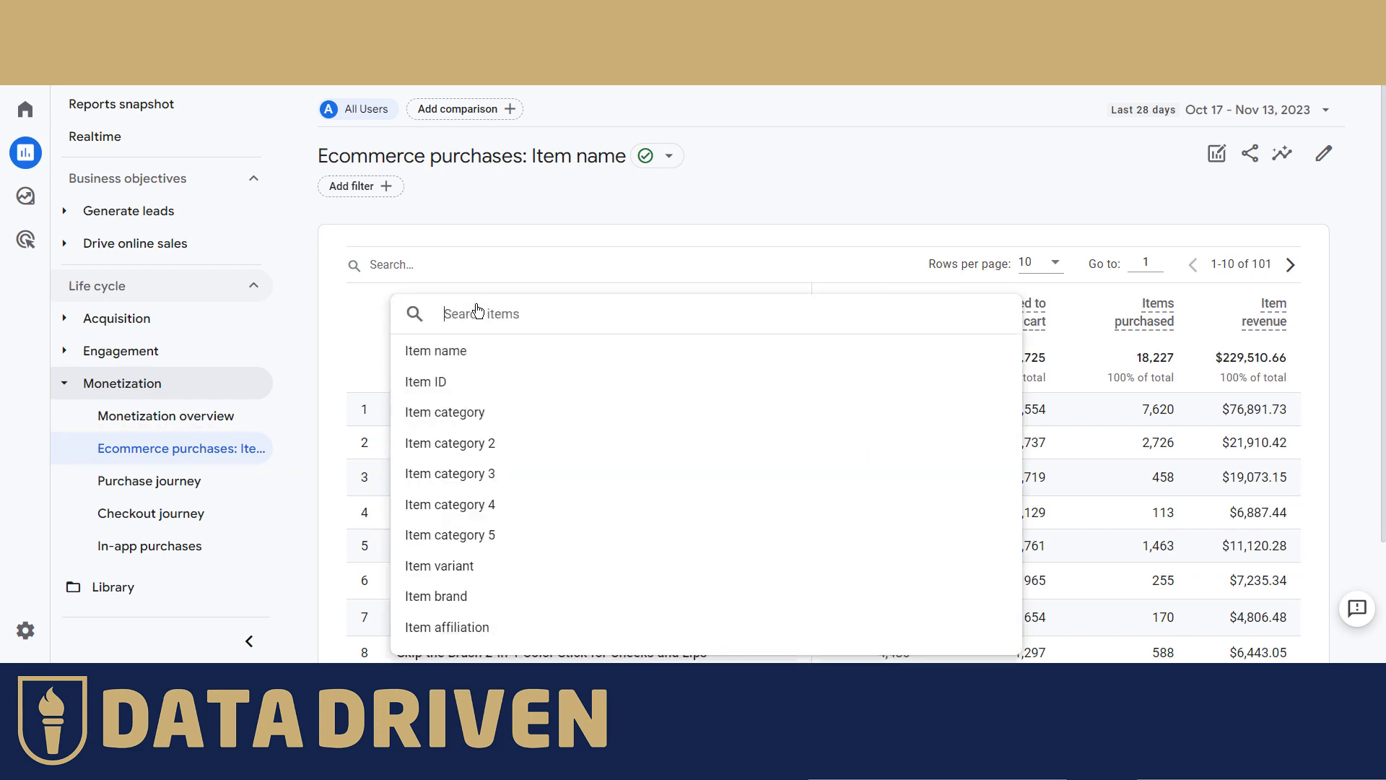
left_click(459, 422)
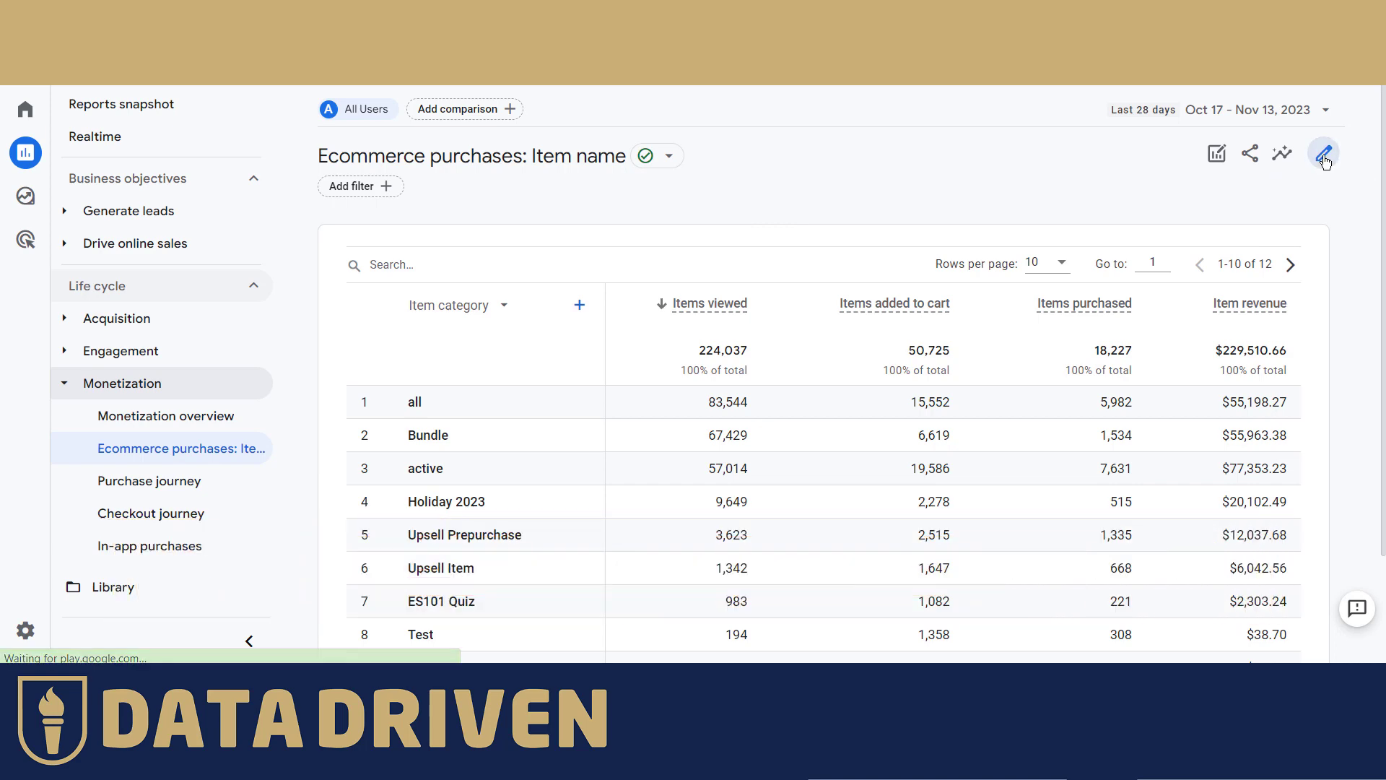
left_click(1324, 154)
left_click(1322, 179)
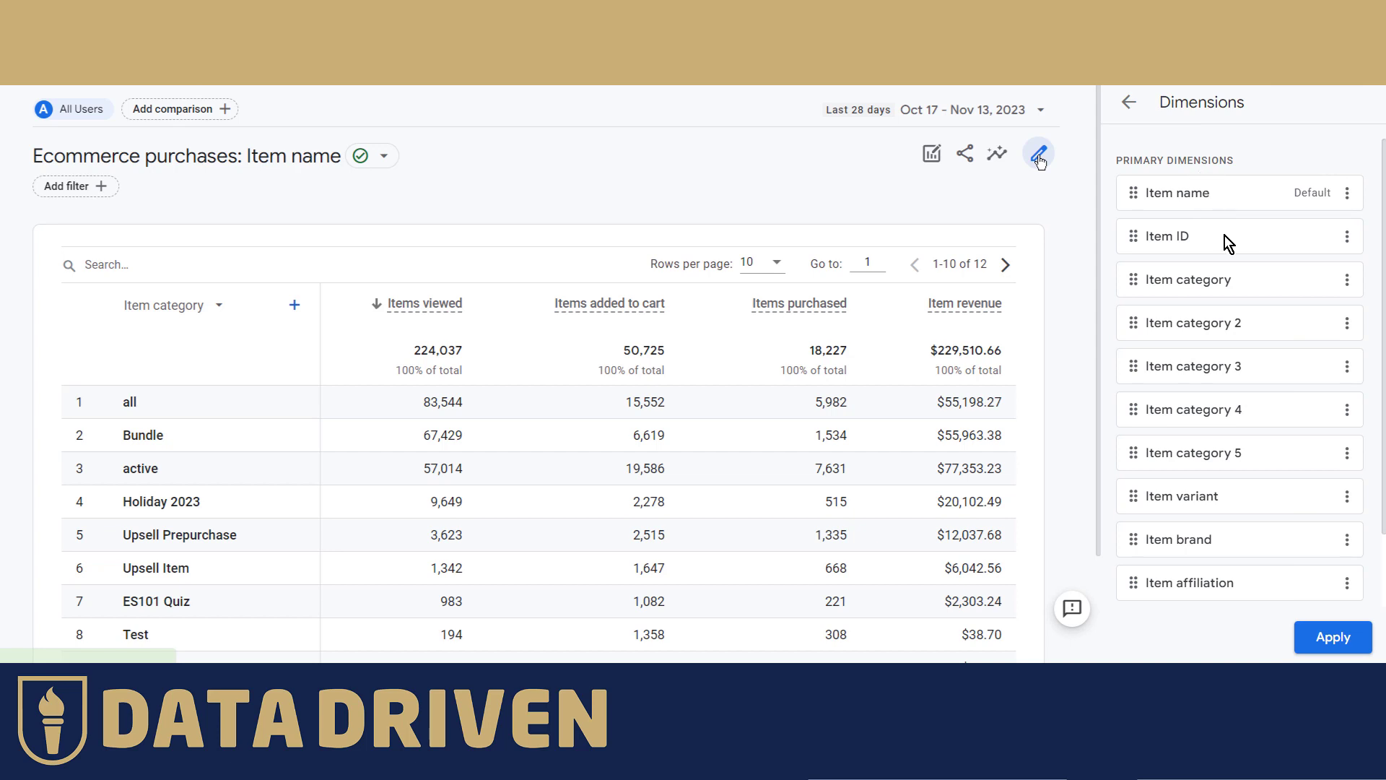
left_click(1356, 287)
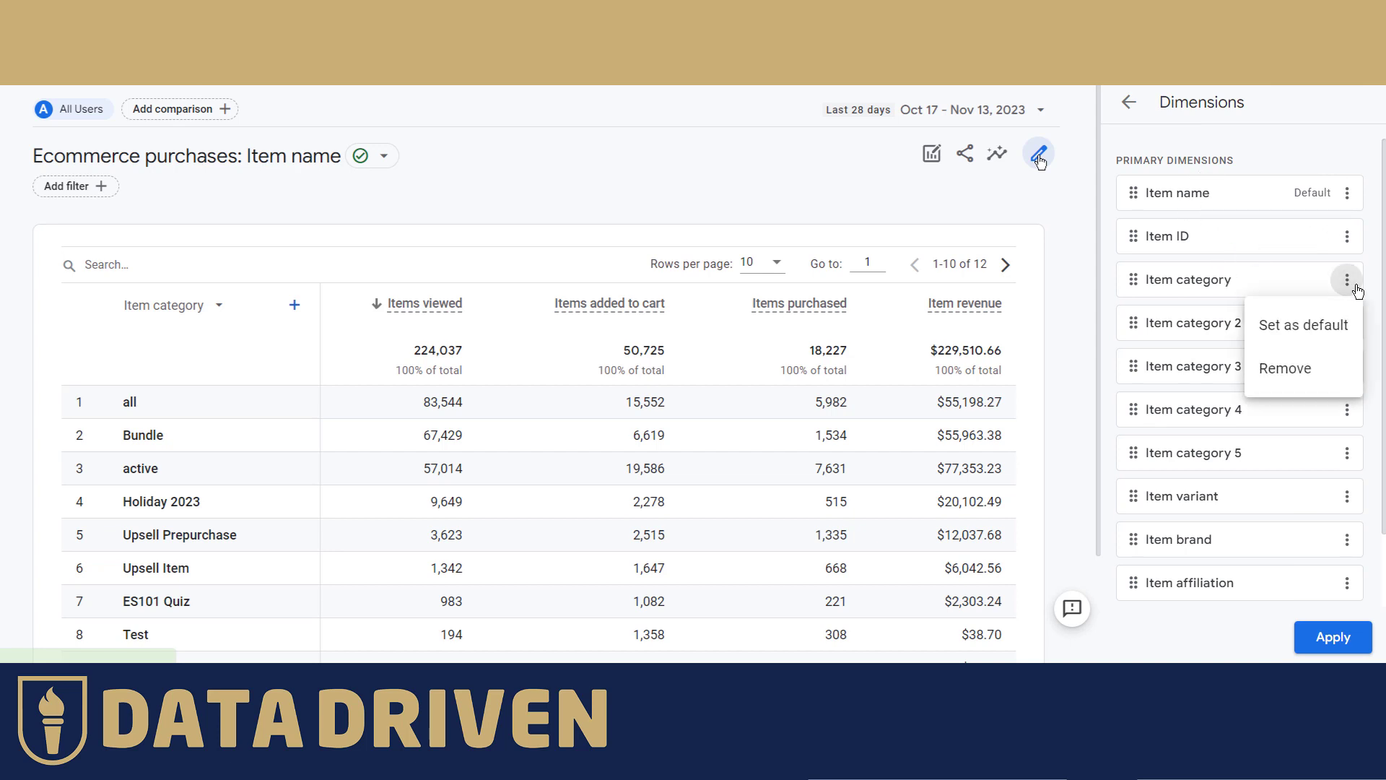
left_click(1319, 324)
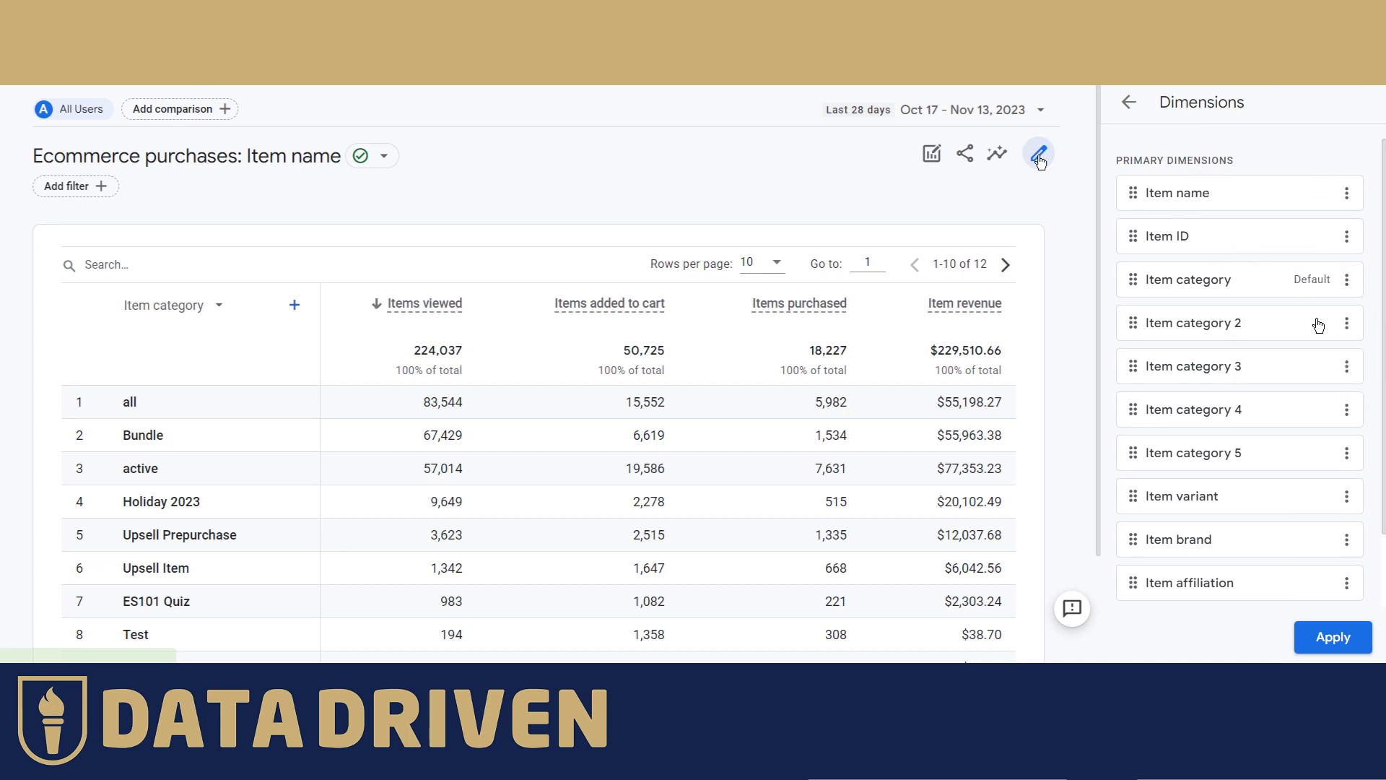
left_click(1330, 637)
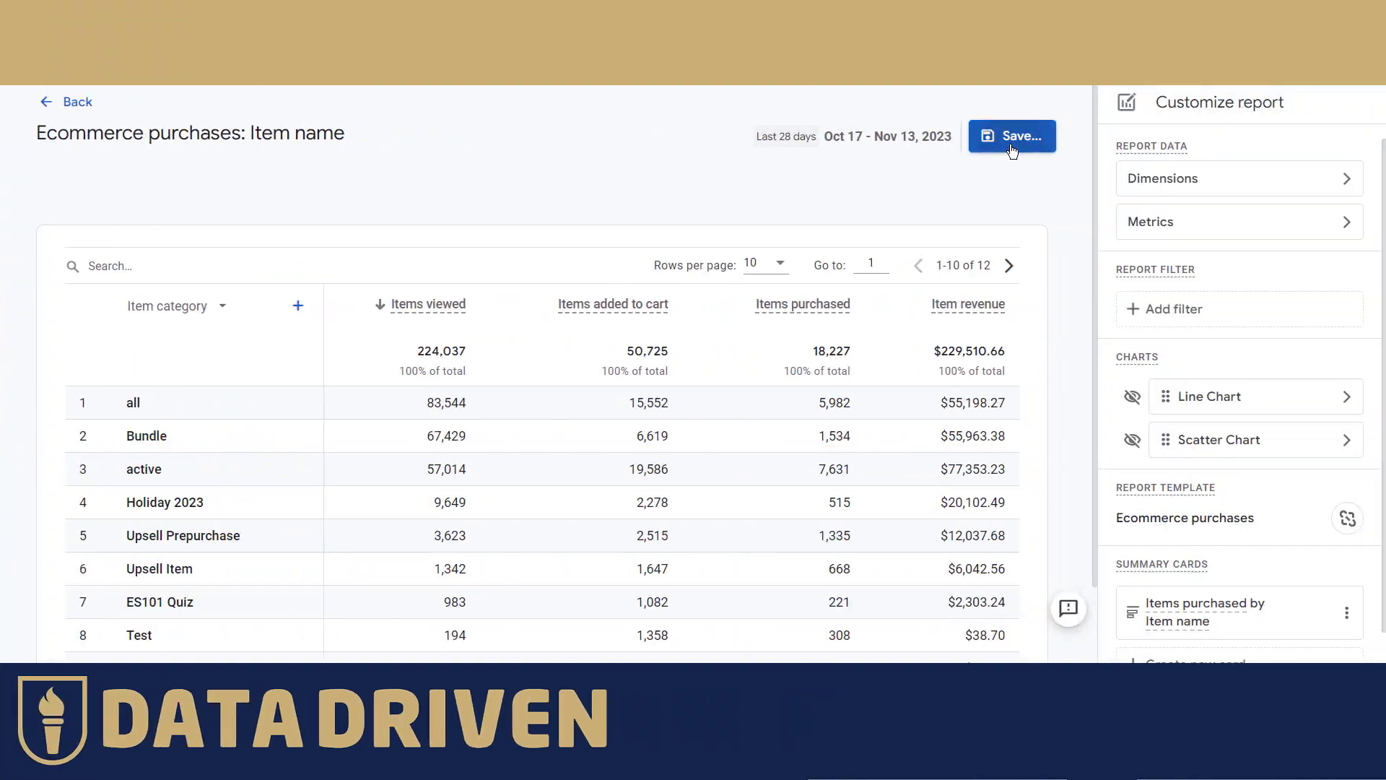
Save the customized report as a new report named 'Ecommerce by category' and return to it.
left_click(1013, 141)
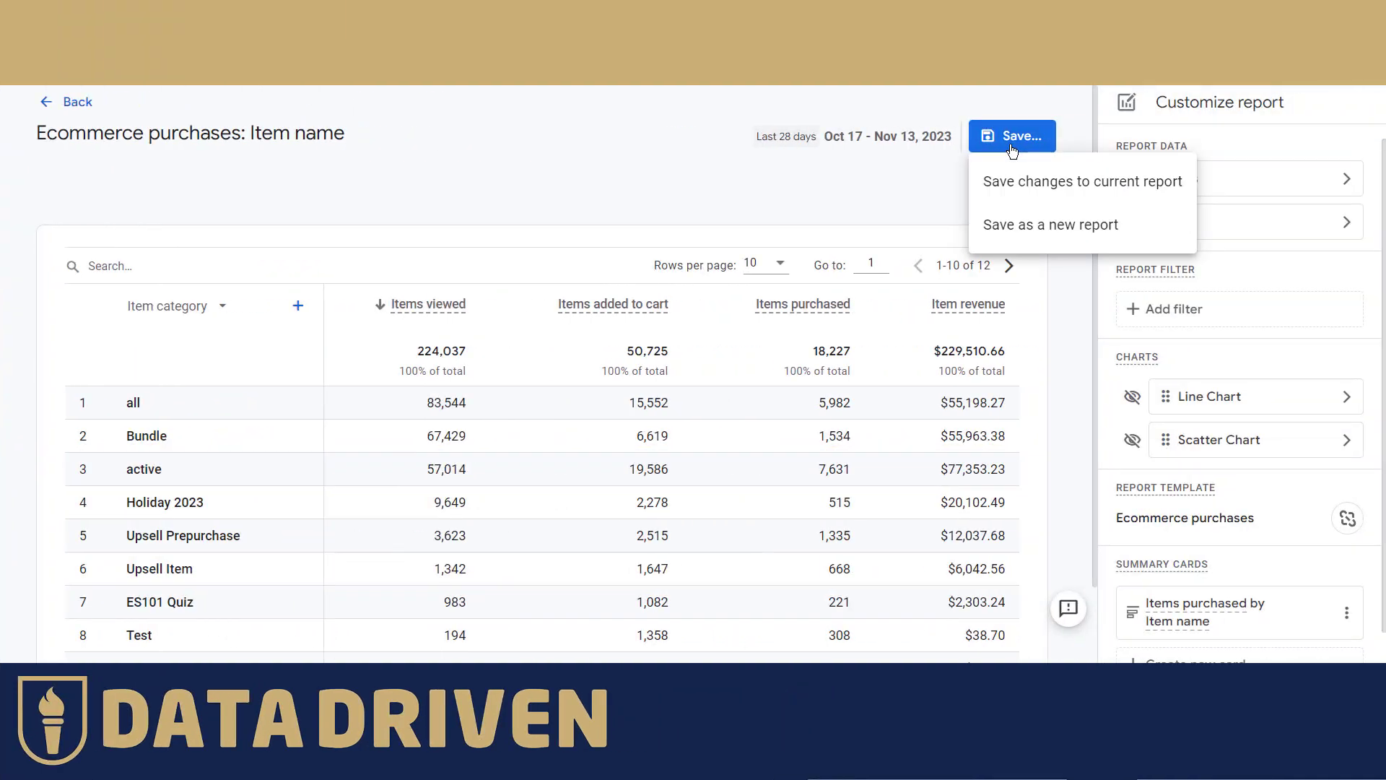
left_click(1039, 227)
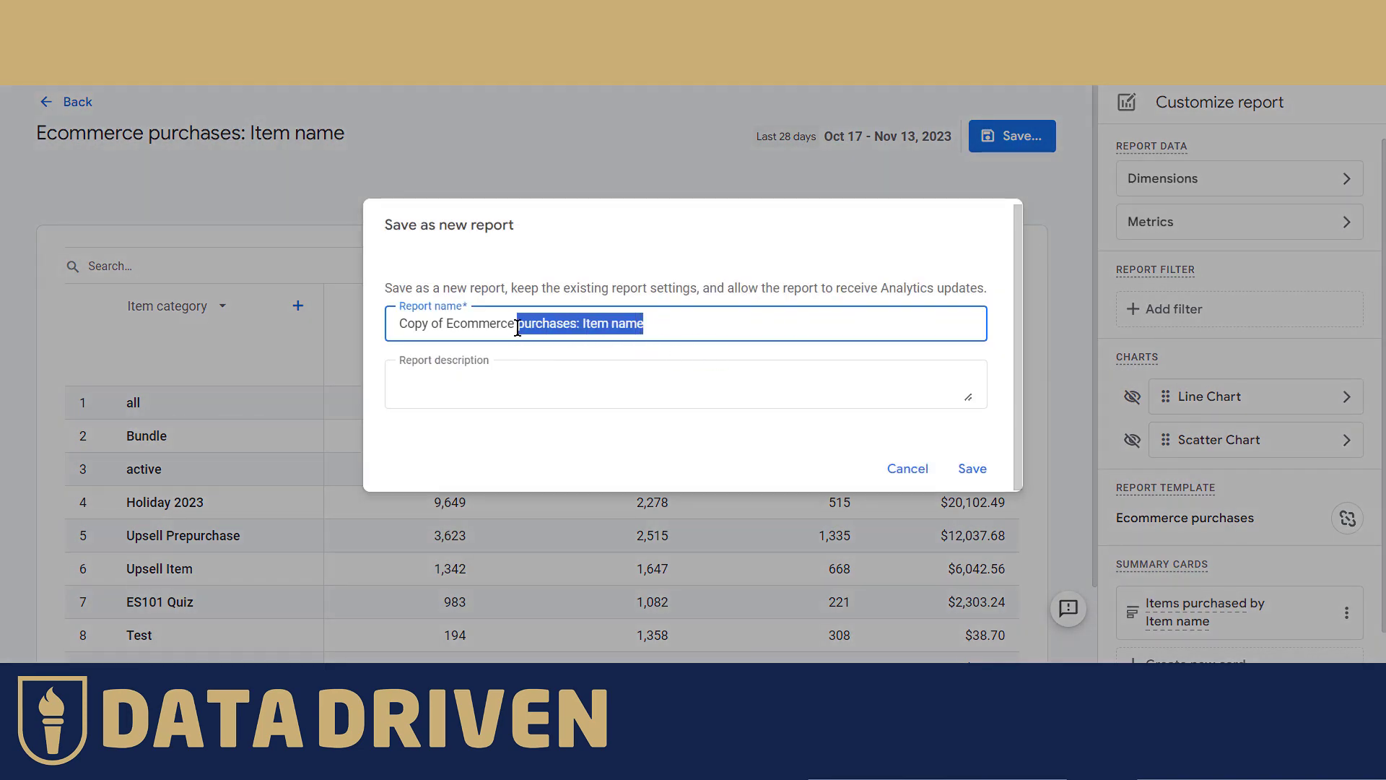
type("py")
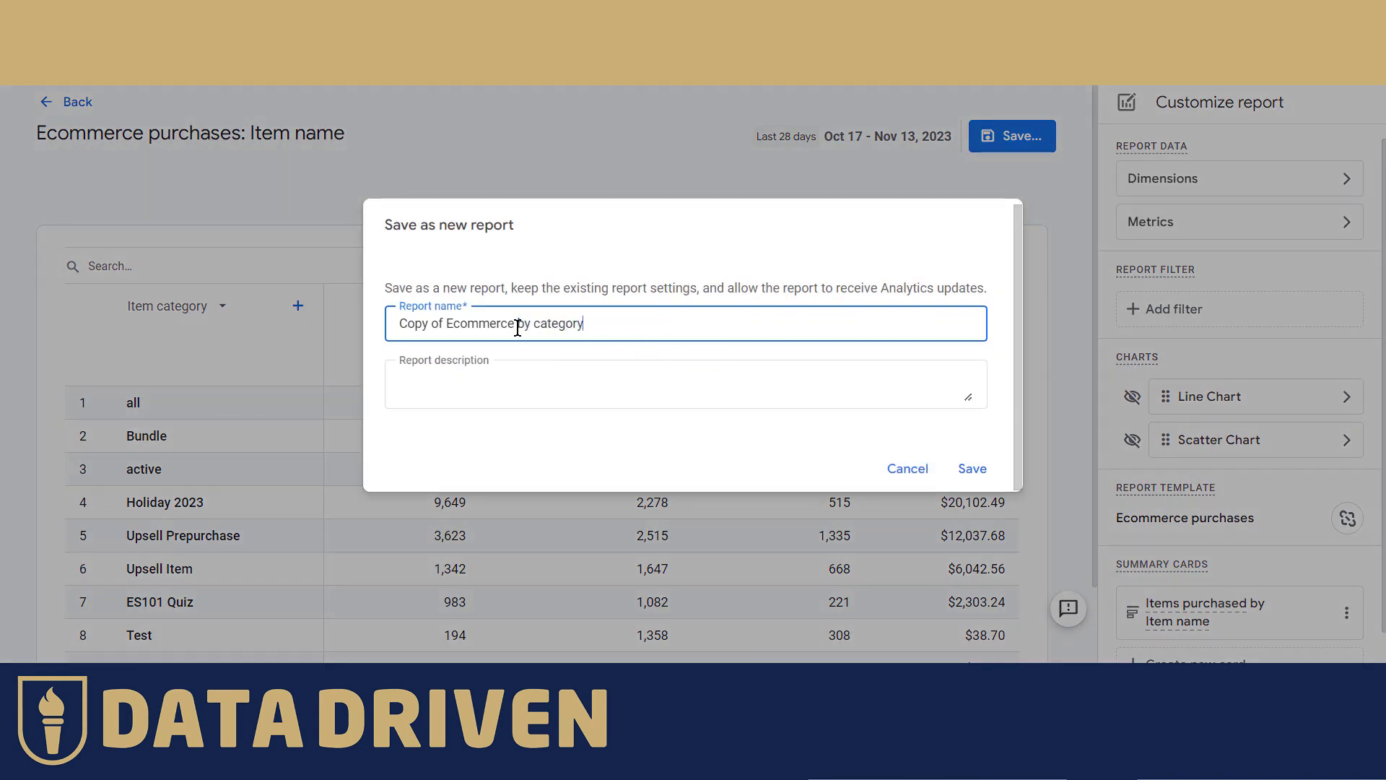
key("BackSpace")
key("BackSpace")
key("BackSpace")
key("BackSpace")
key("BackSpace")
key("BackSpace")
key("BackSpace")
key("BackSpace")
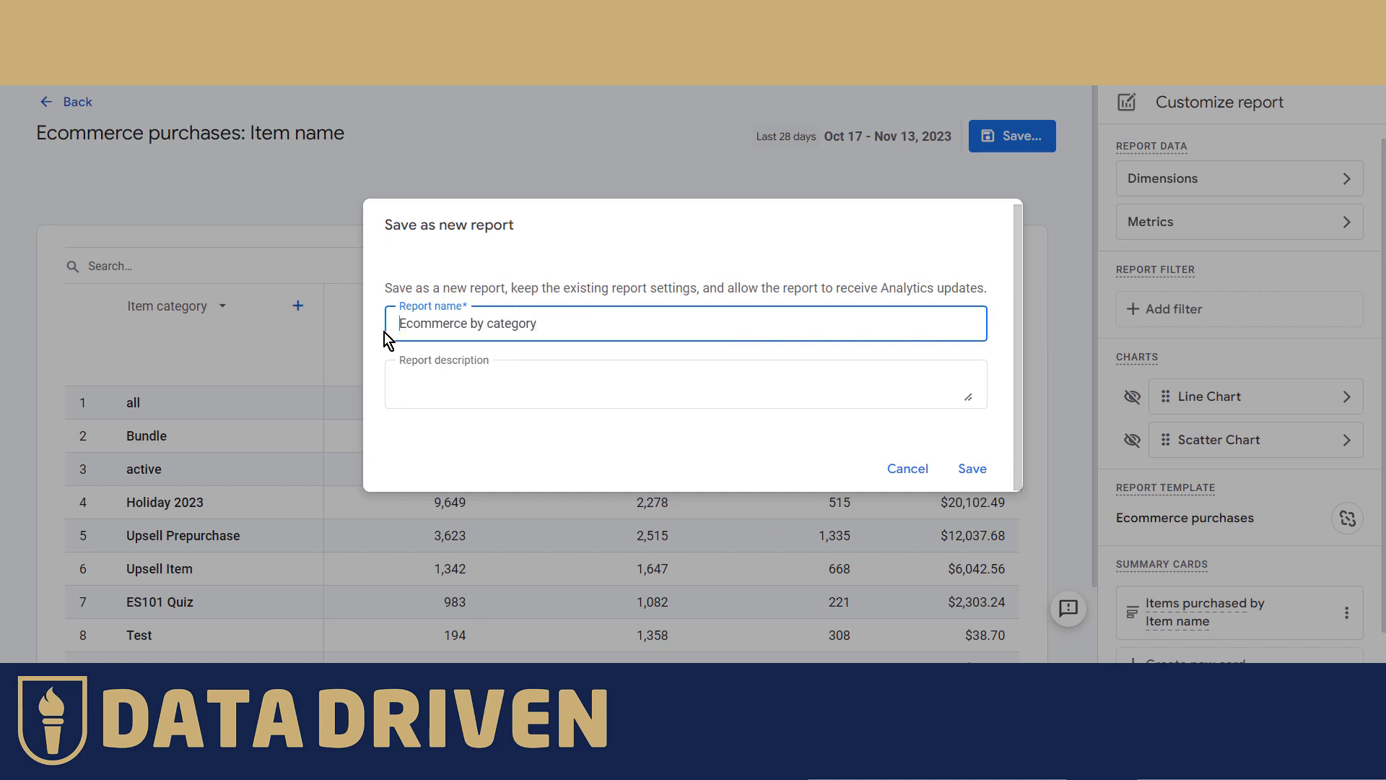
left_click(986, 469)
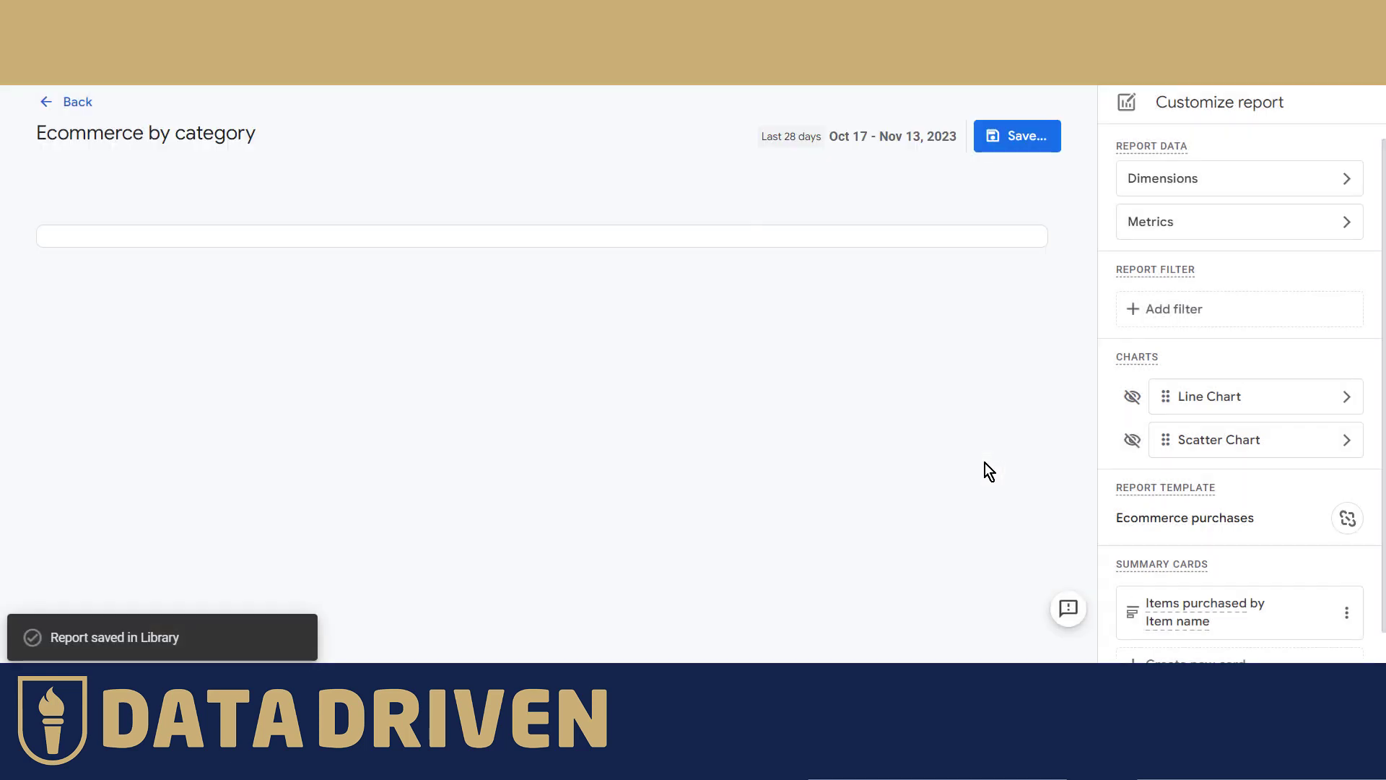
left_click(46, 105)
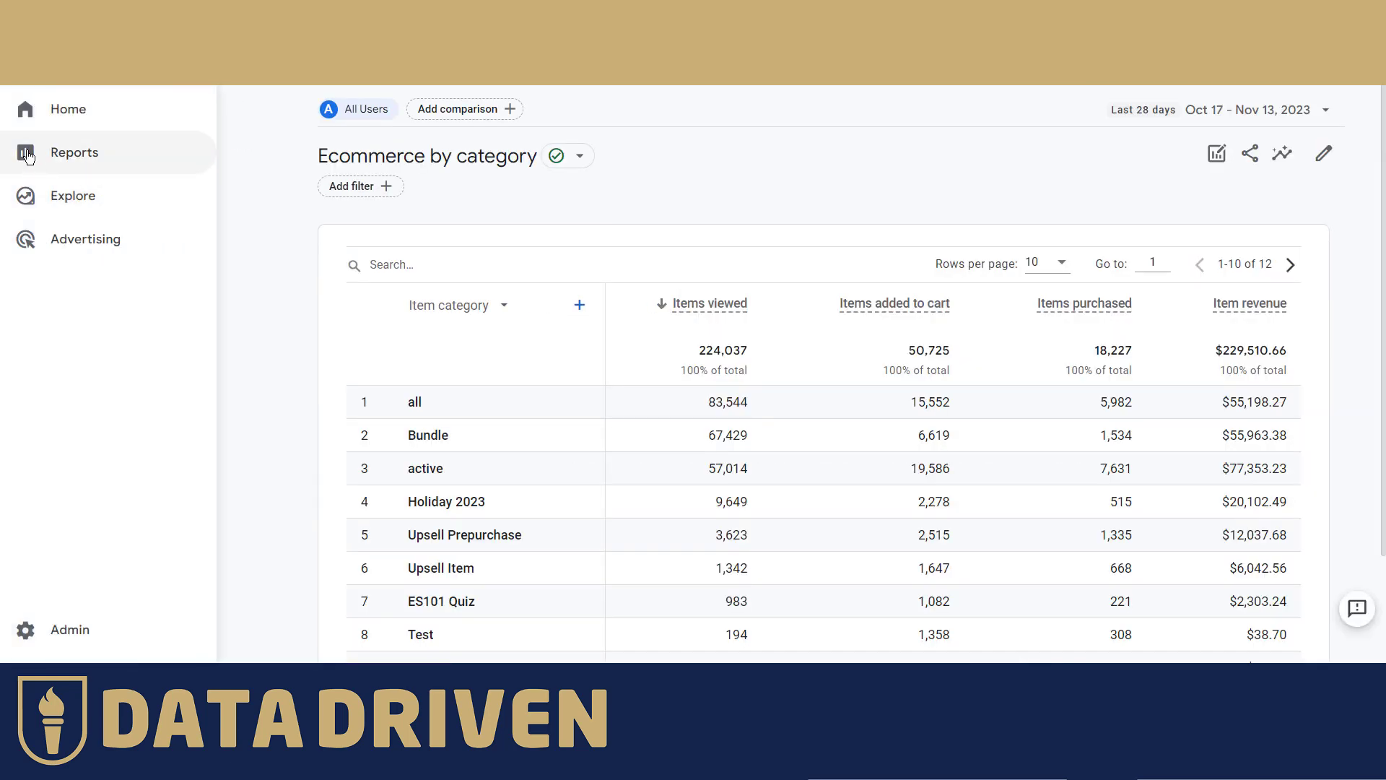
Go to the report Library and start editing the Life cycle collection.
left_click(27, 157)
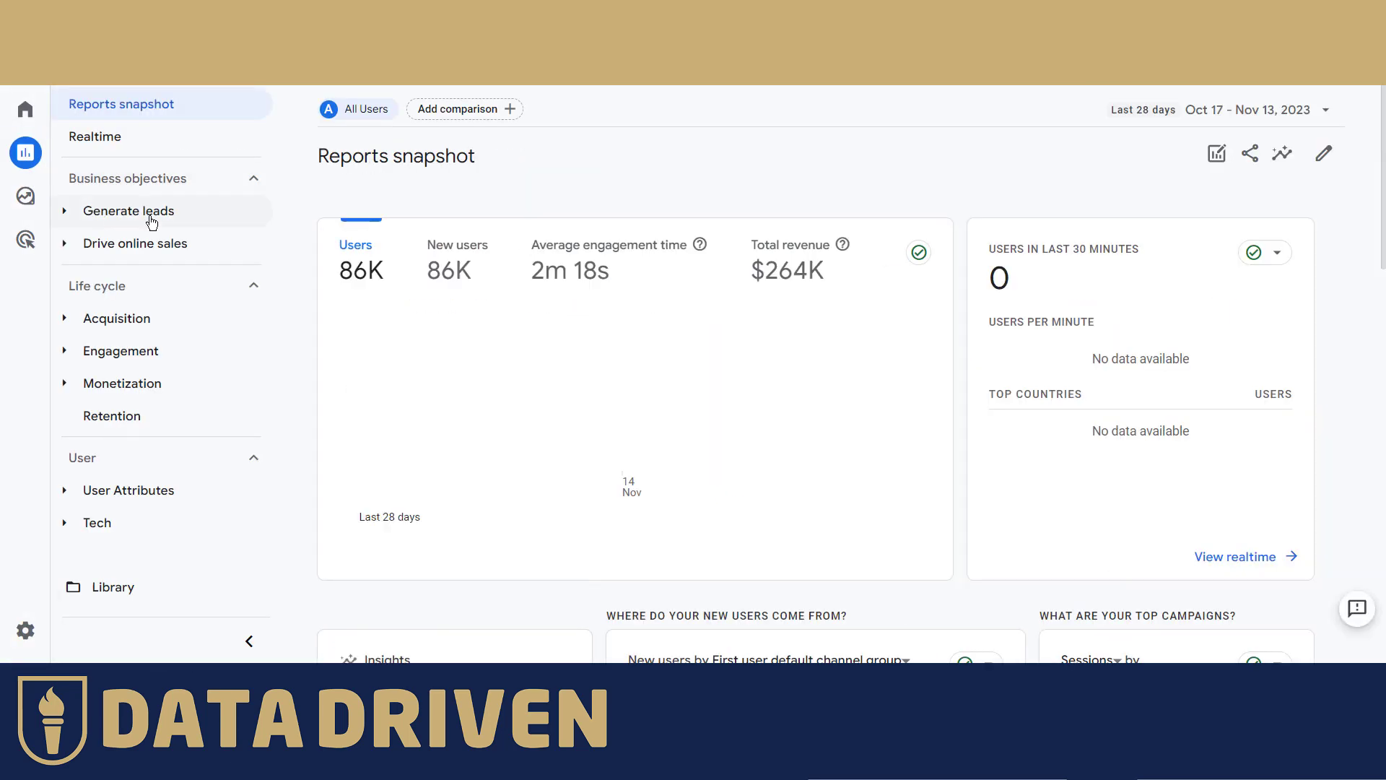
left_click(113, 589)
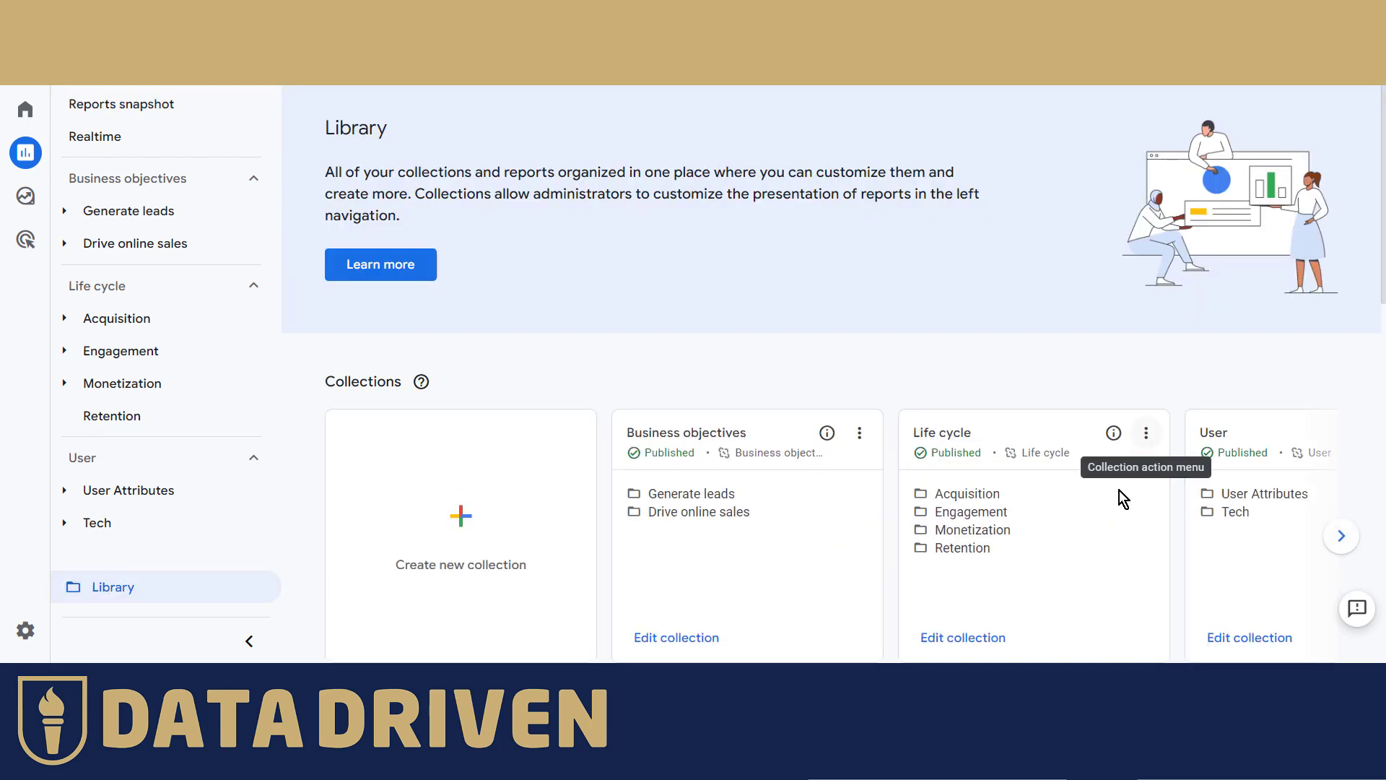
left_click(964, 639)
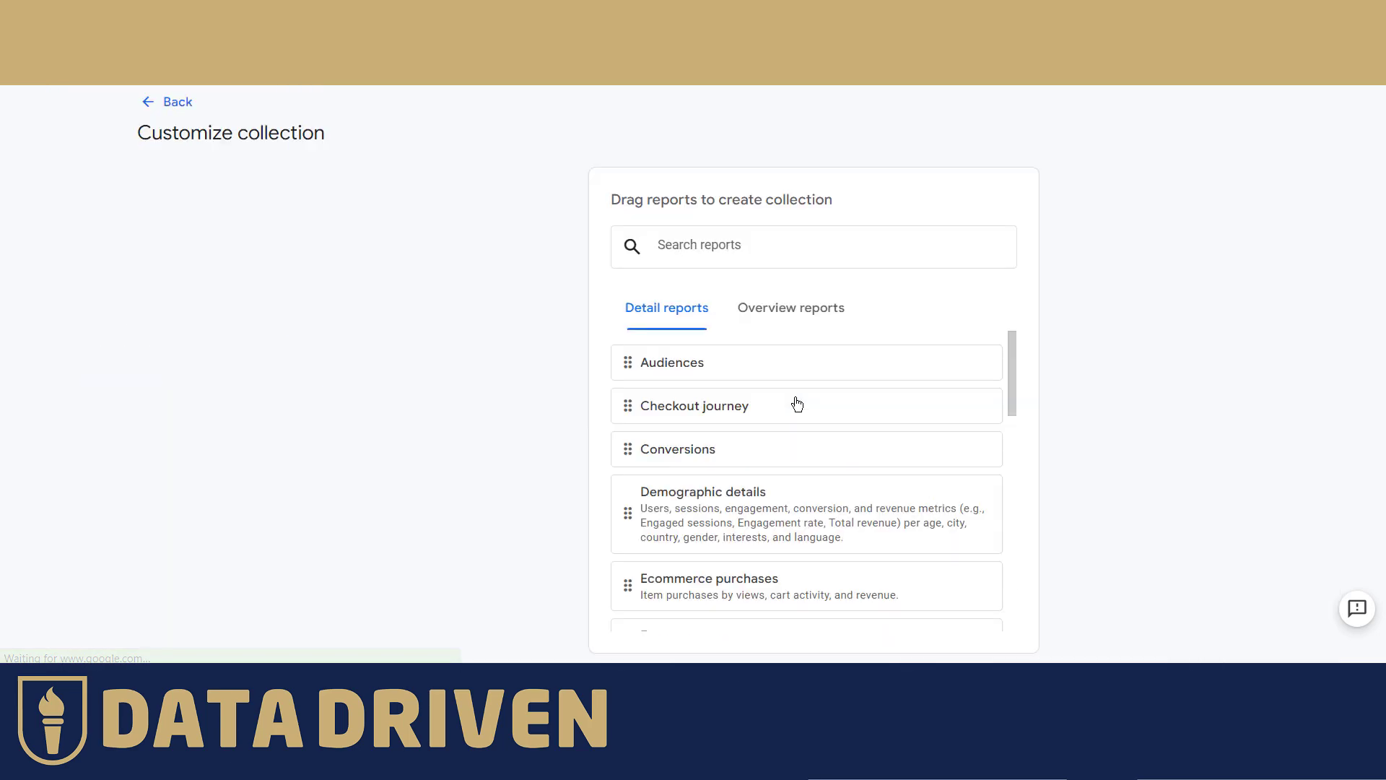
Find Ecommerce by category, drop it into Monetization, and save the Life cycle collection.
left_click(715, 242)
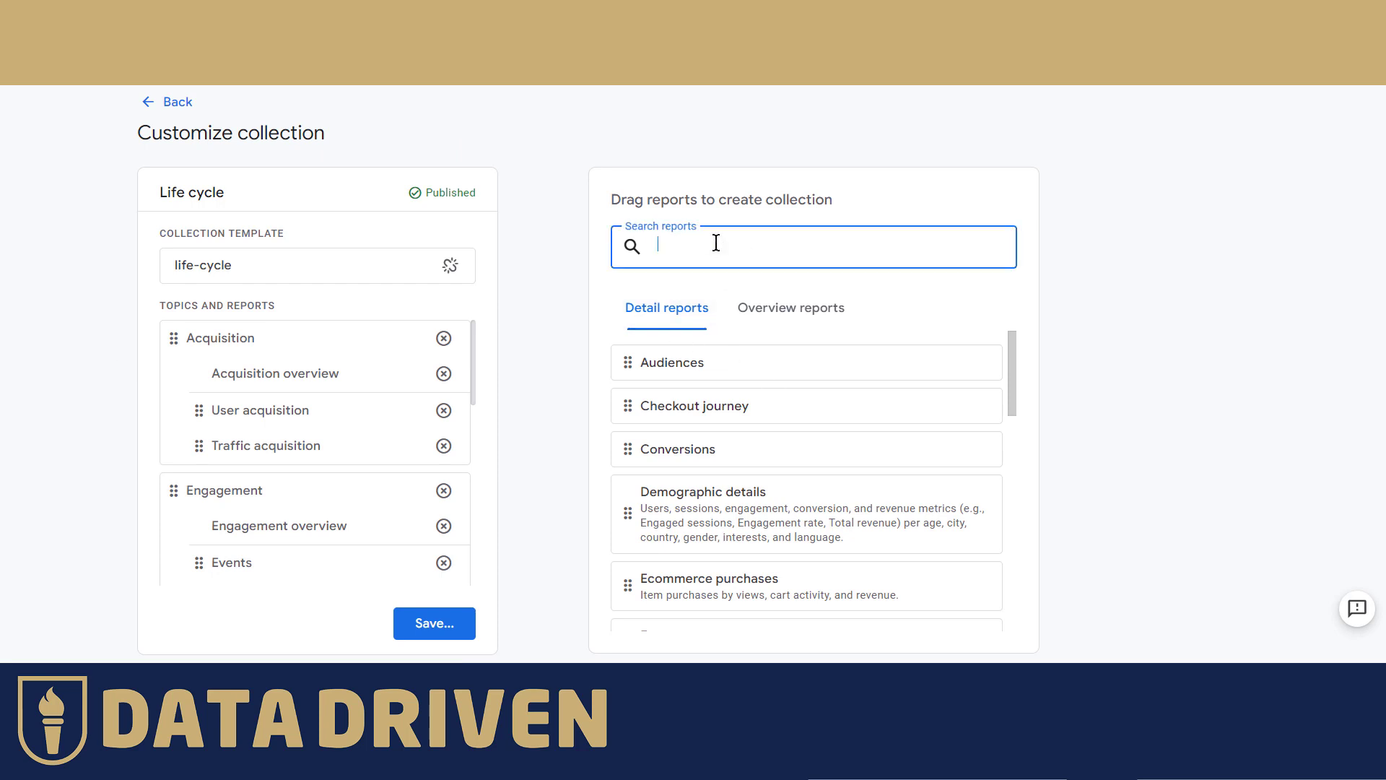
type("cat")
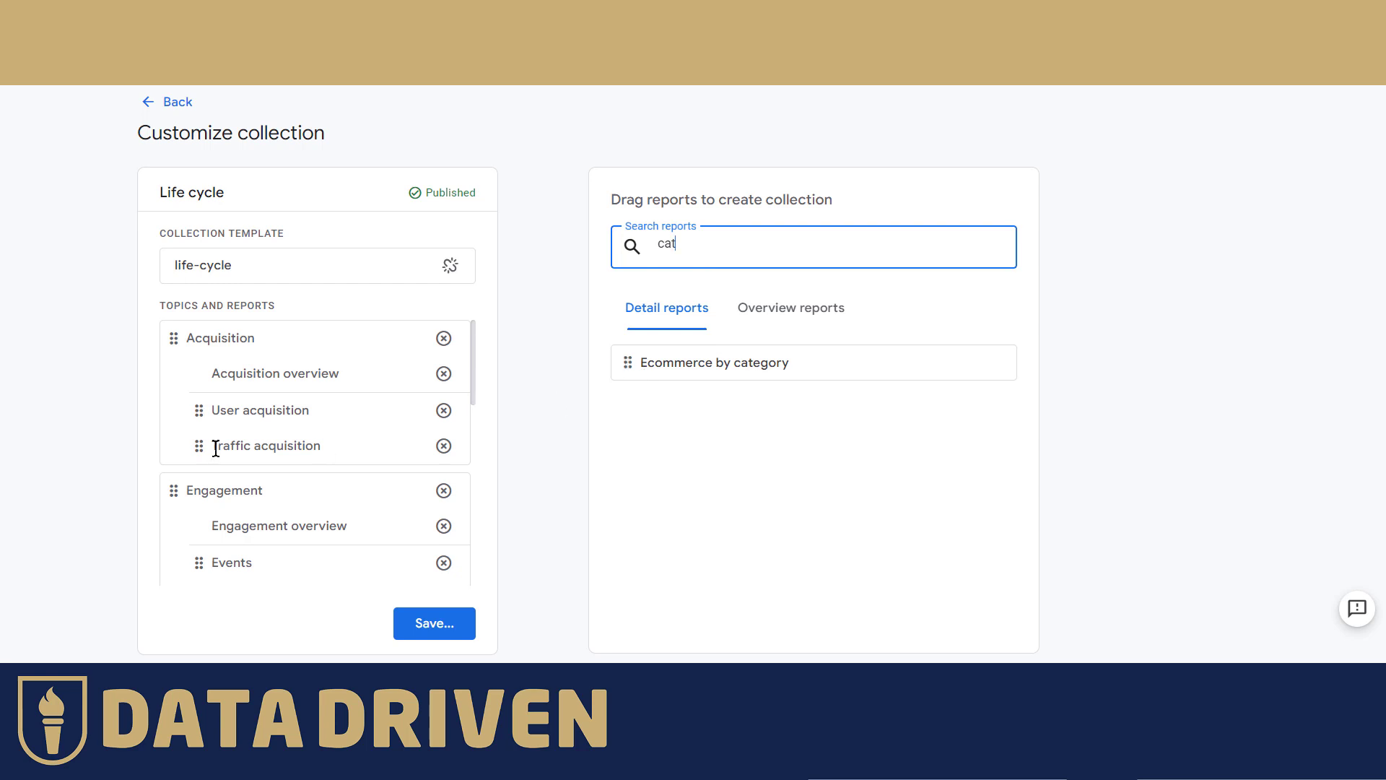
scroll(267, 418, "down", 5)
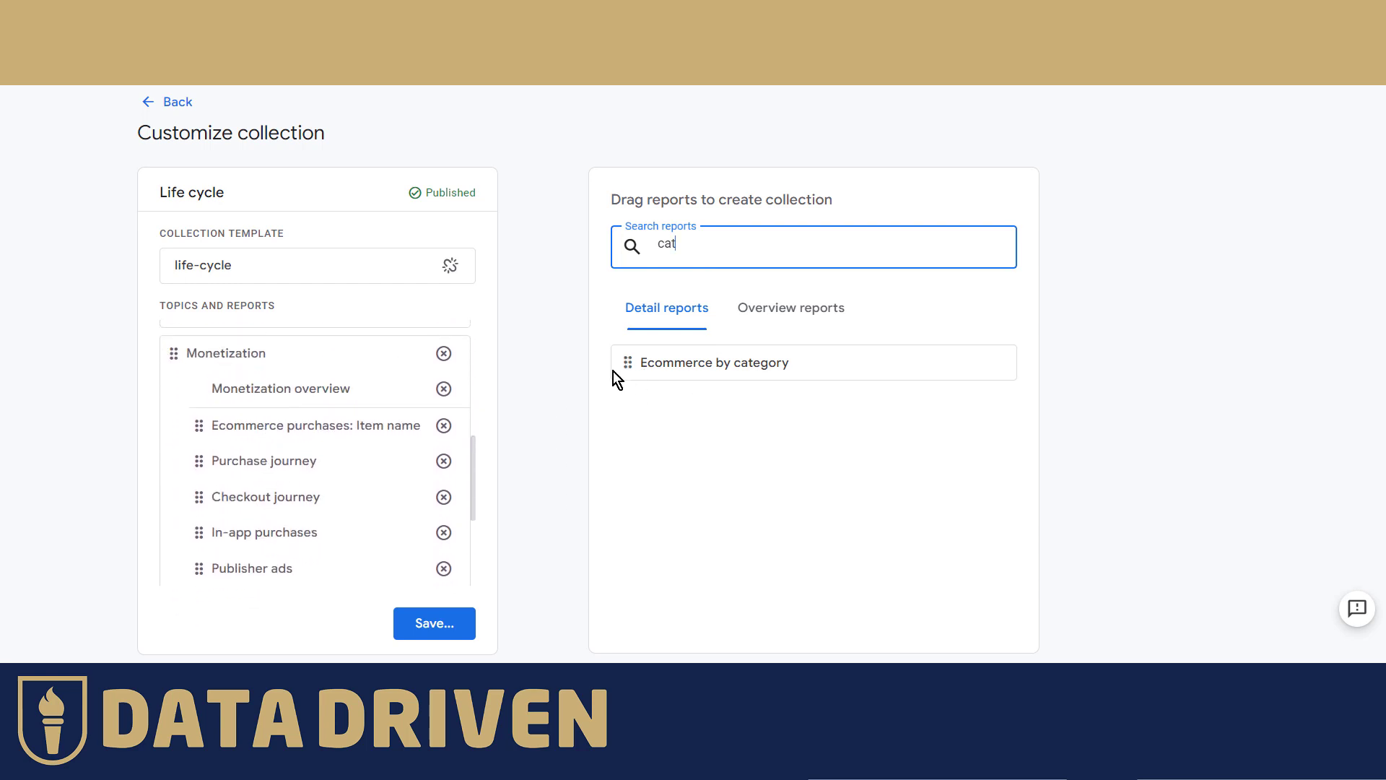
left_click_drag(628, 362, 205, 480)
left_click(400, 619)
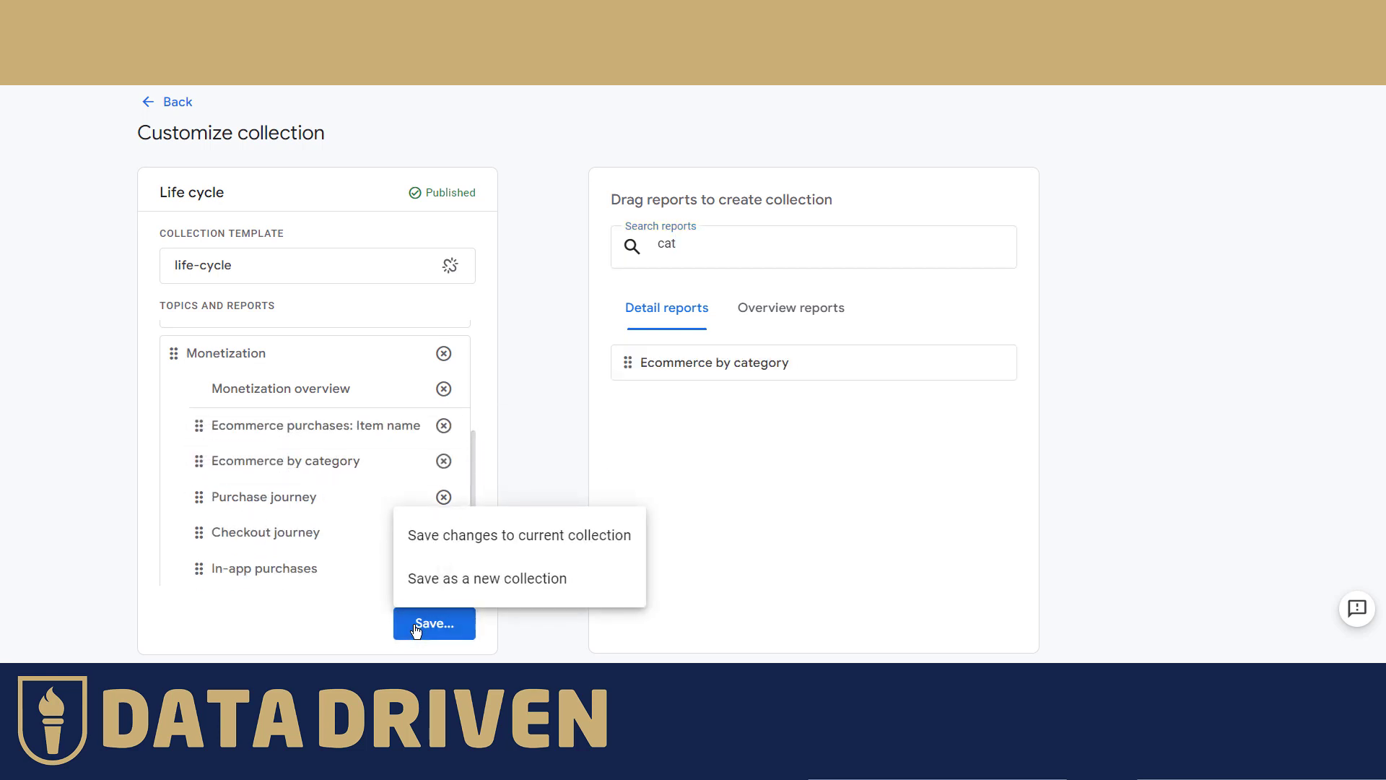
left_click(497, 538)
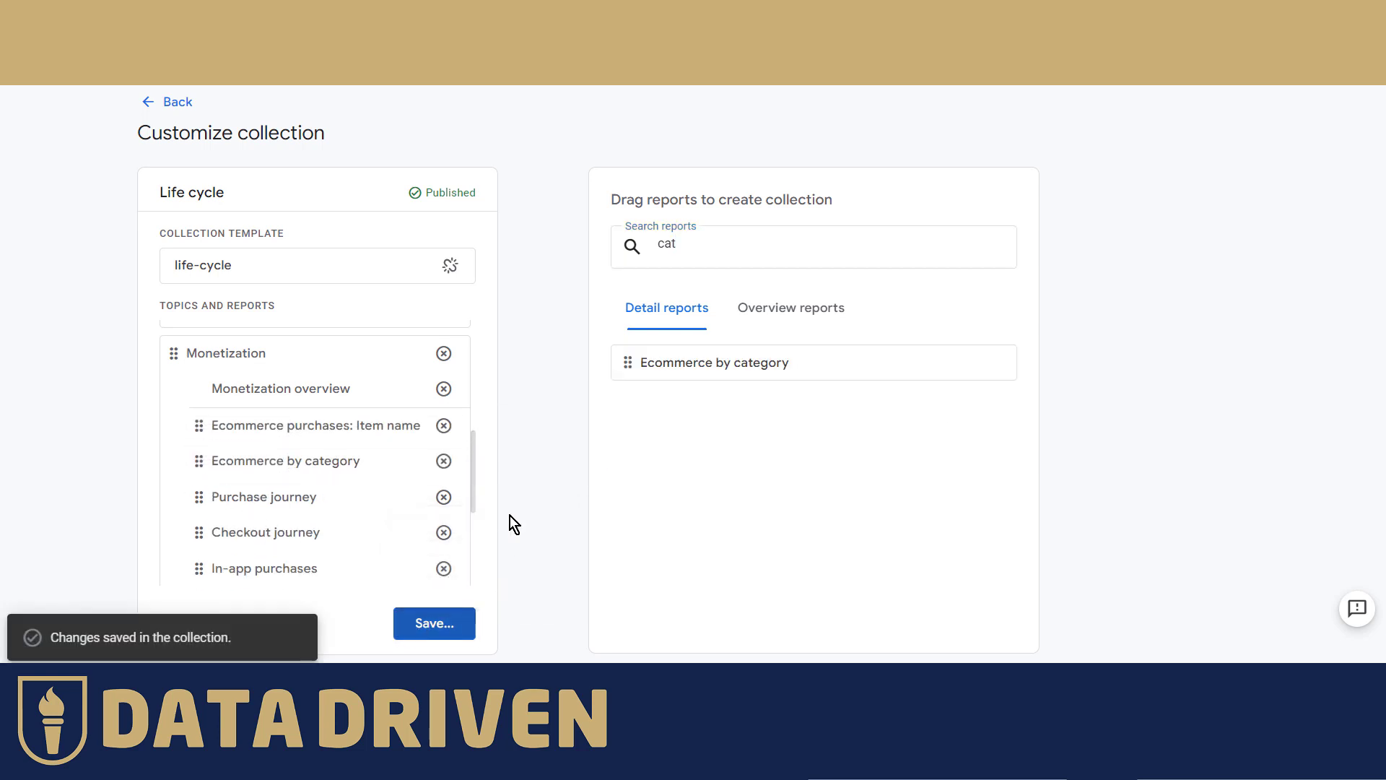
Open the Ecommerce by category report from the Monetization section of the navigation.
left_click(165, 103)
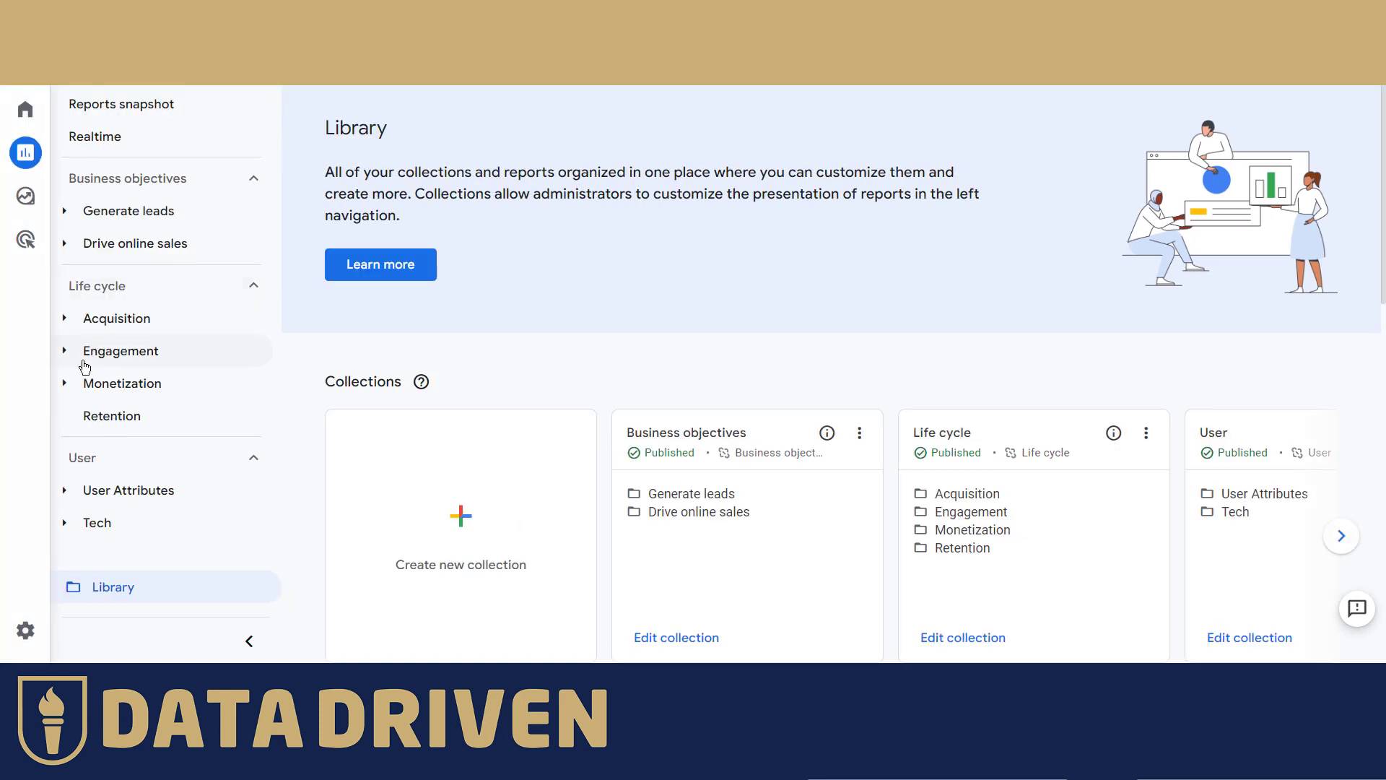
left_click(78, 384)
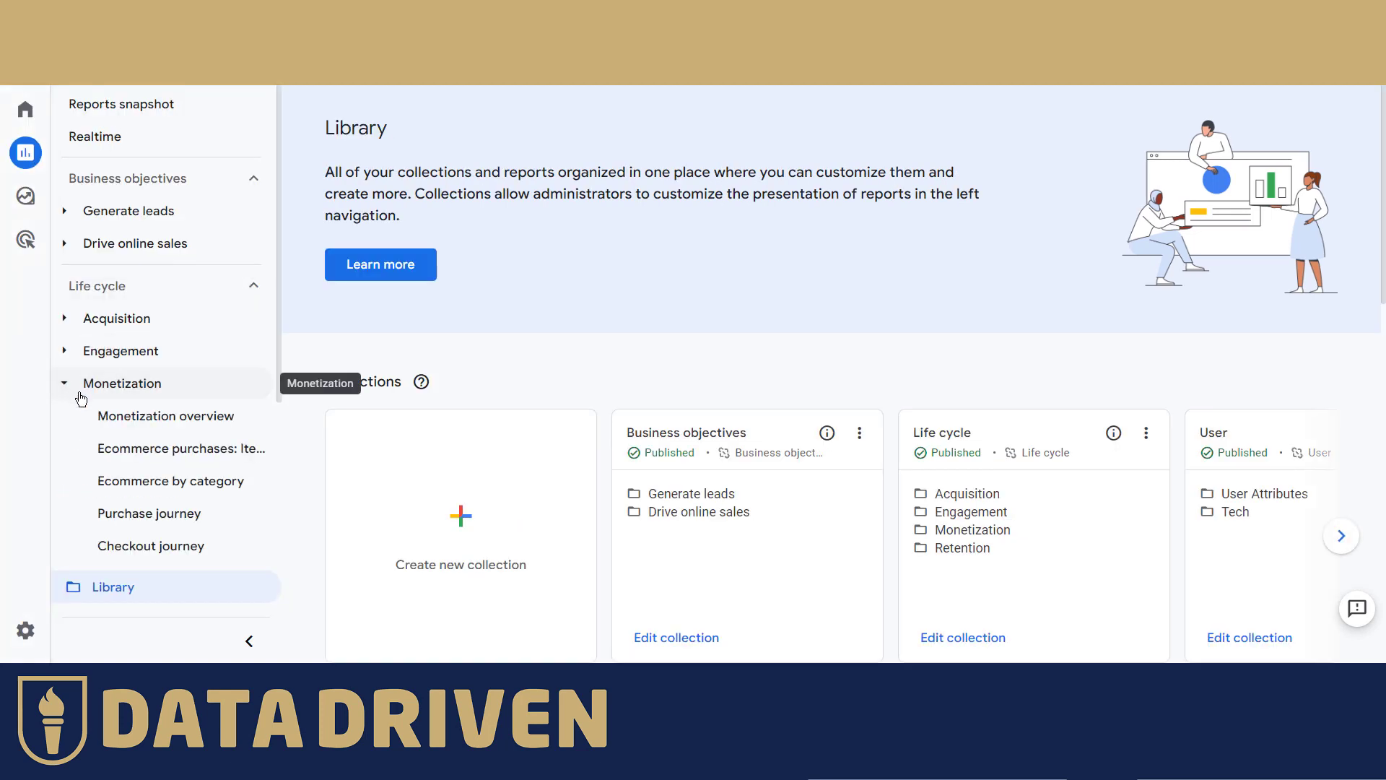
left_click(203, 486)
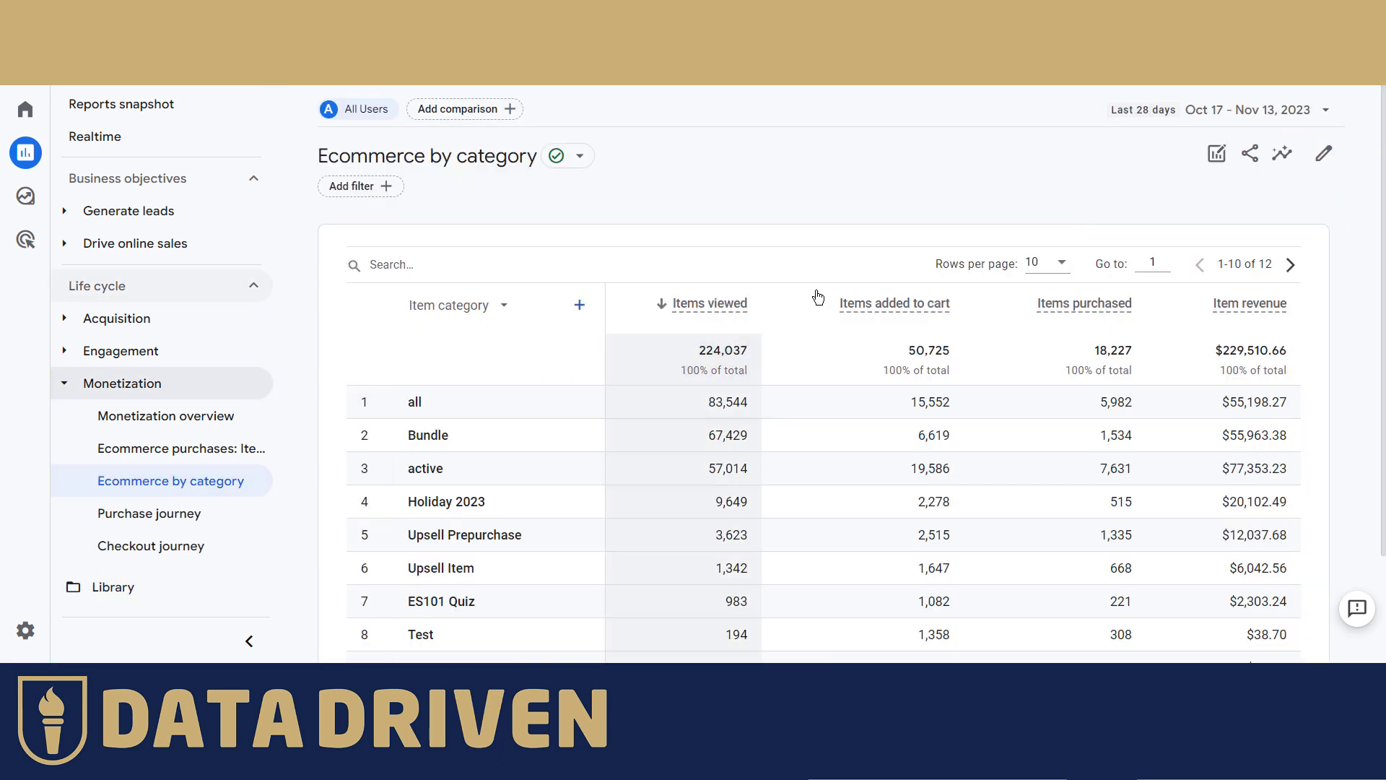
Add Item refund amount as a metric to the Ecommerce by category table.
left_click(1323, 165)
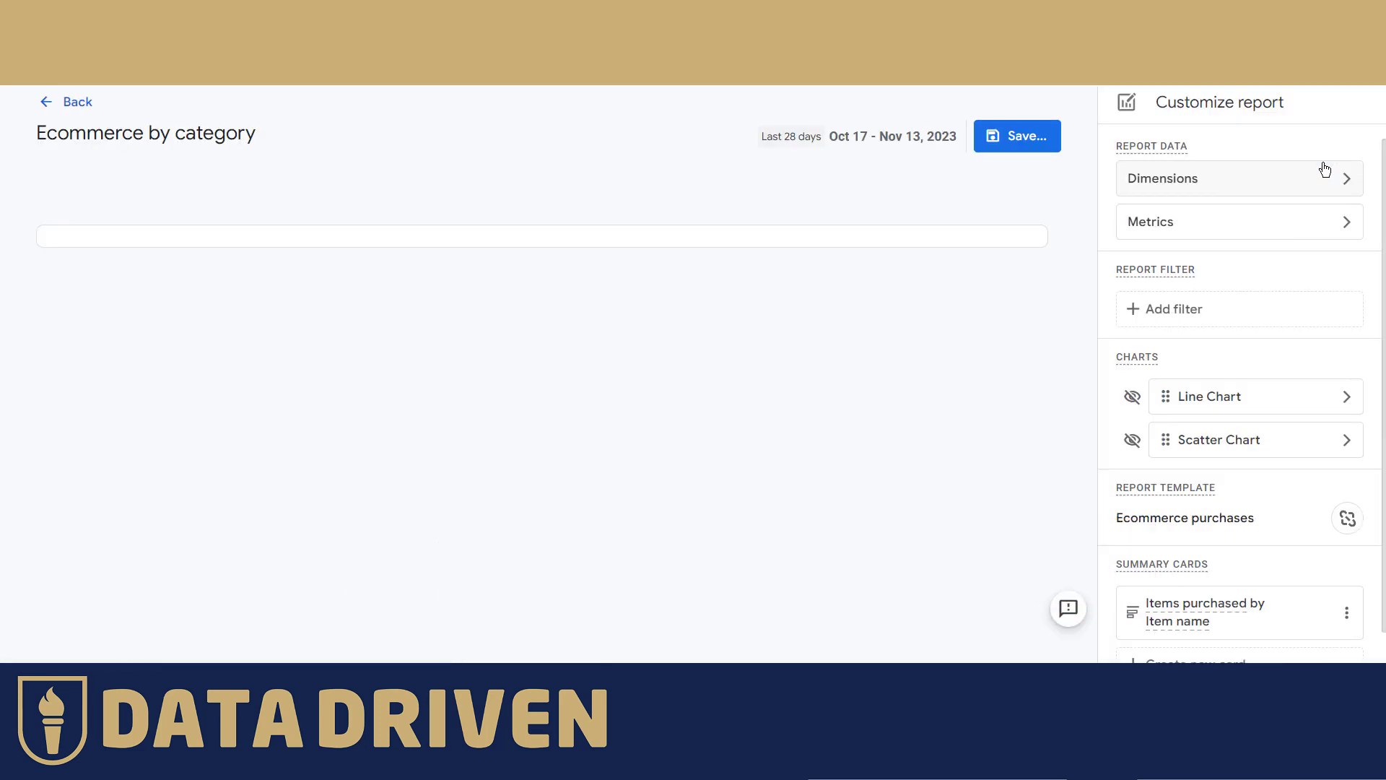
left_click(1283, 224)
left_click(1193, 367)
type("r")
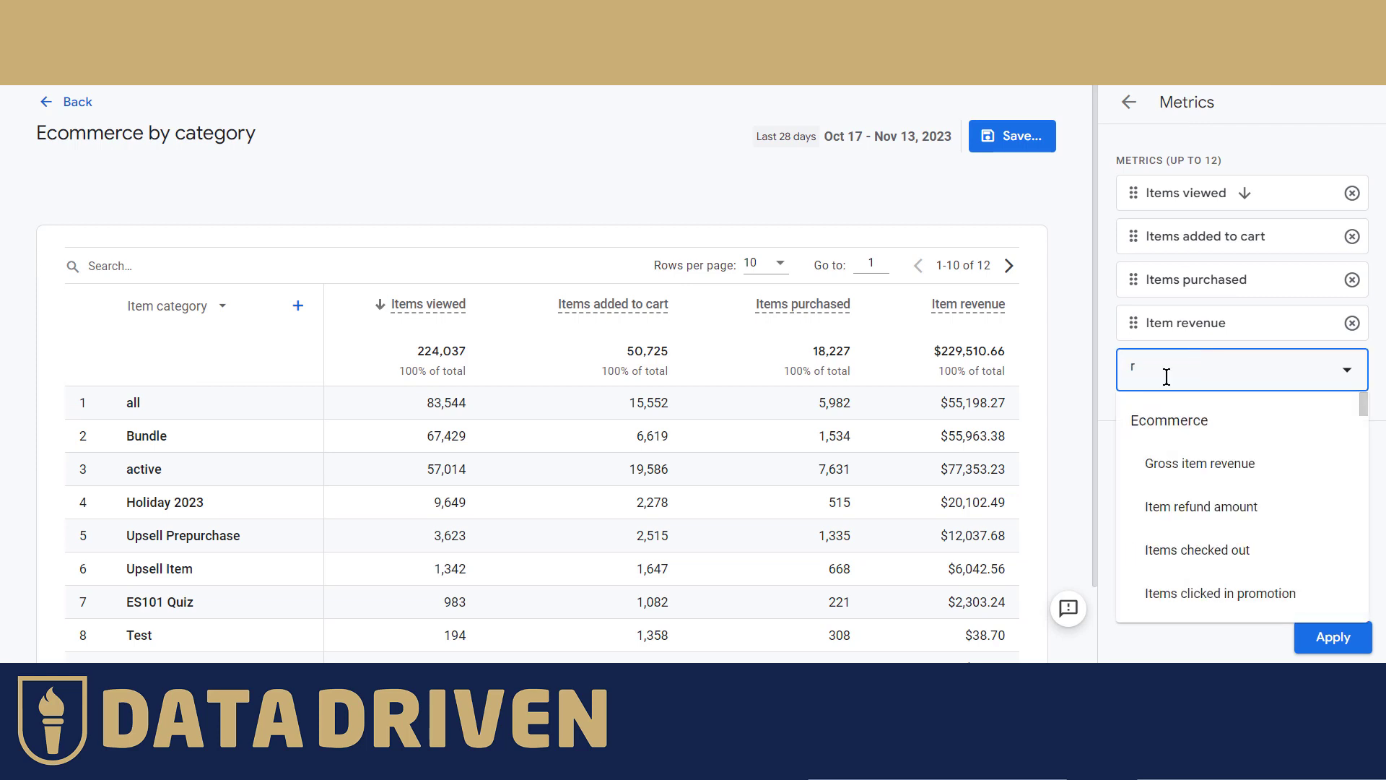
type("ef")
left_click(1195, 466)
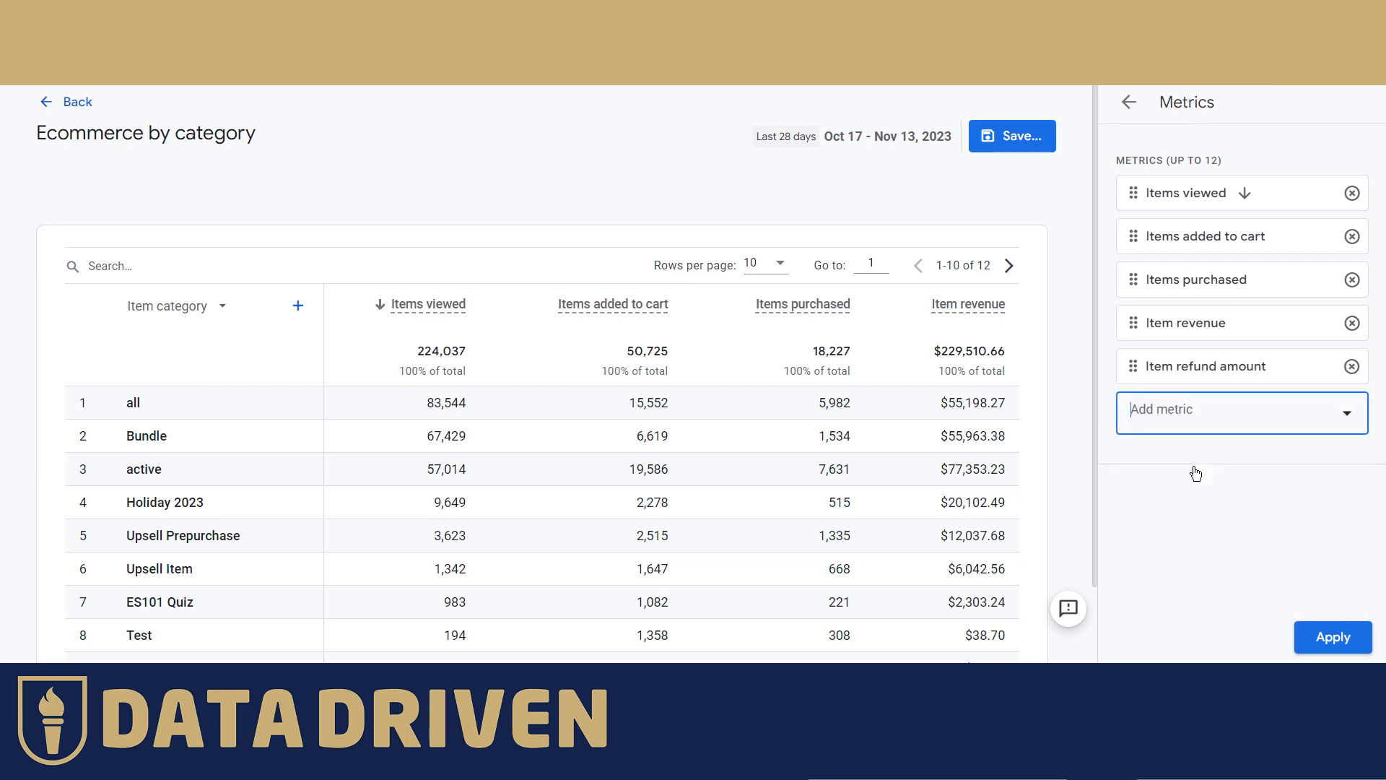
left_click(1333, 639)
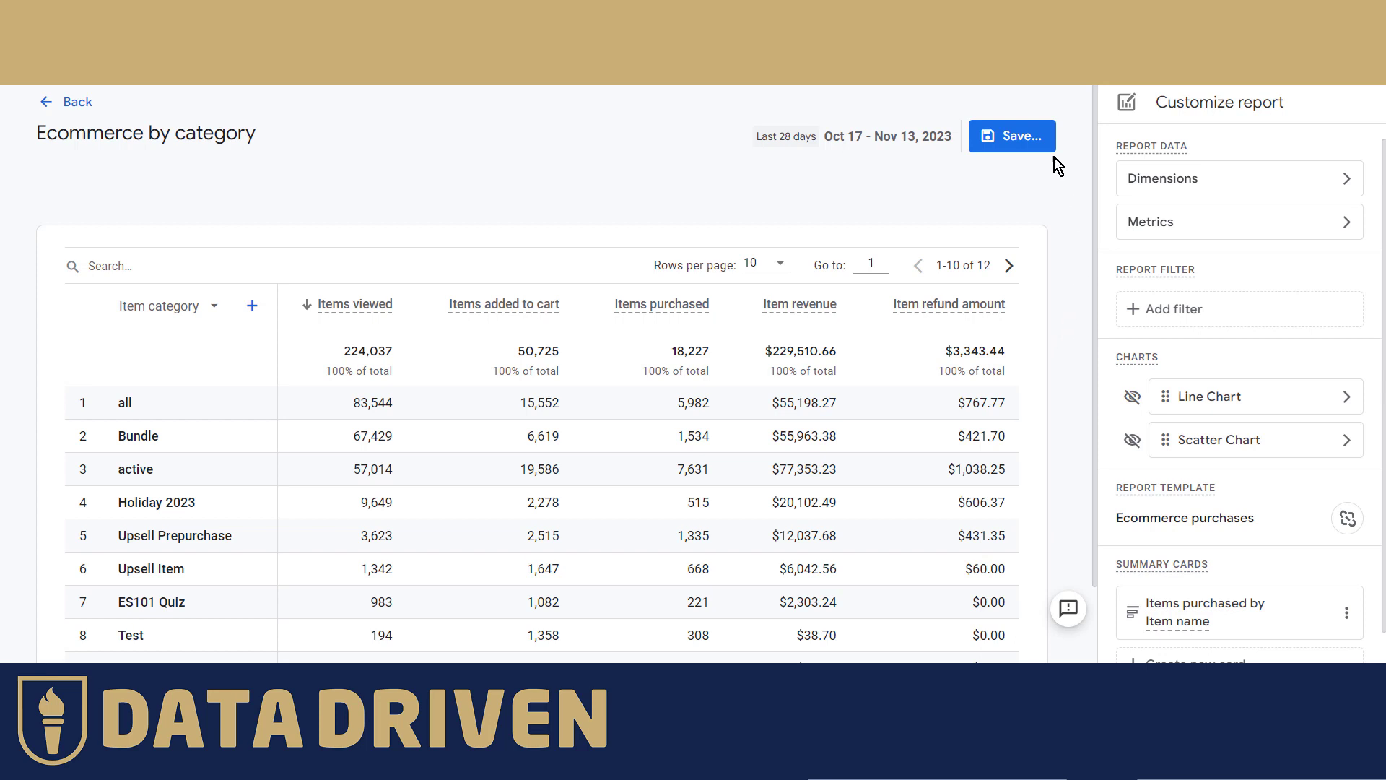
Discard the unsaved report changes and bring up the Edit comparisons panel.
left_click(1021, 138)
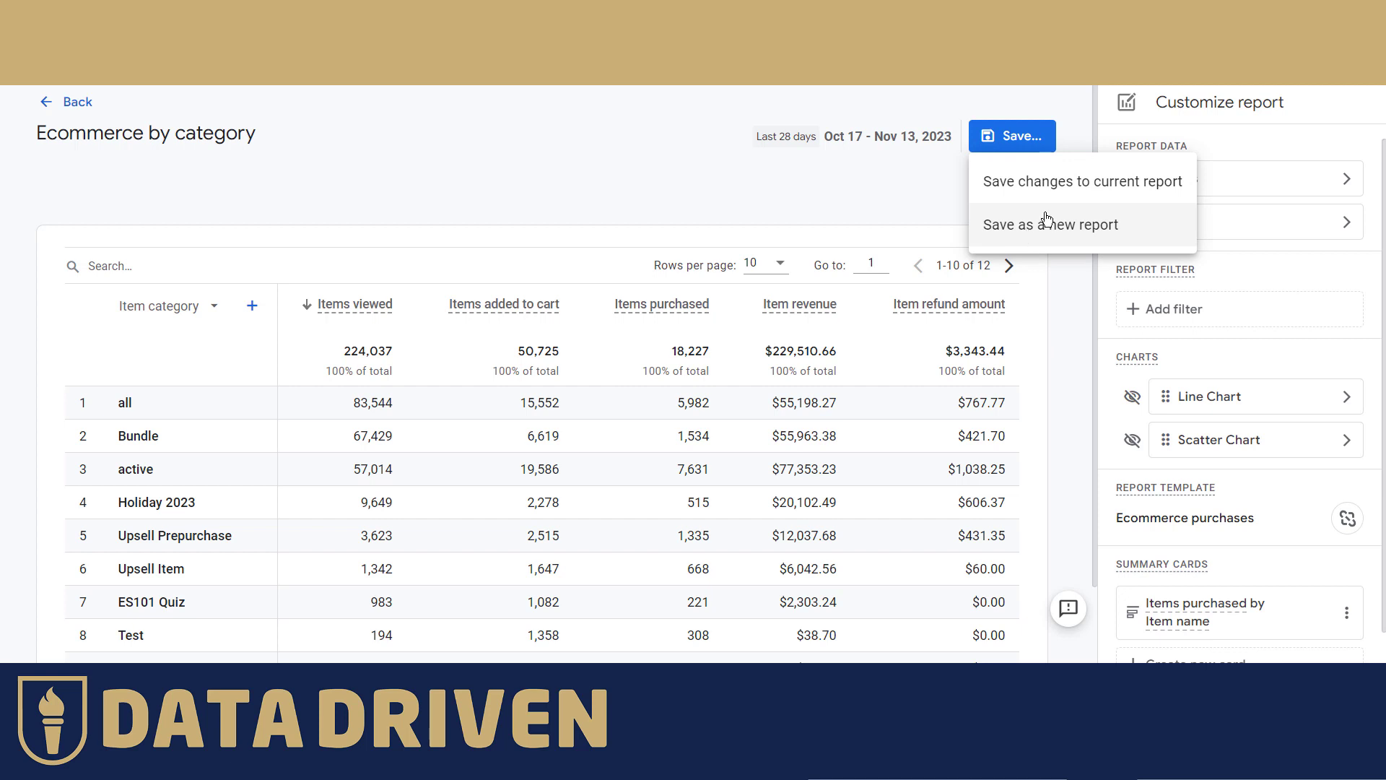
left_click(884, 191)
left_click(51, 108)
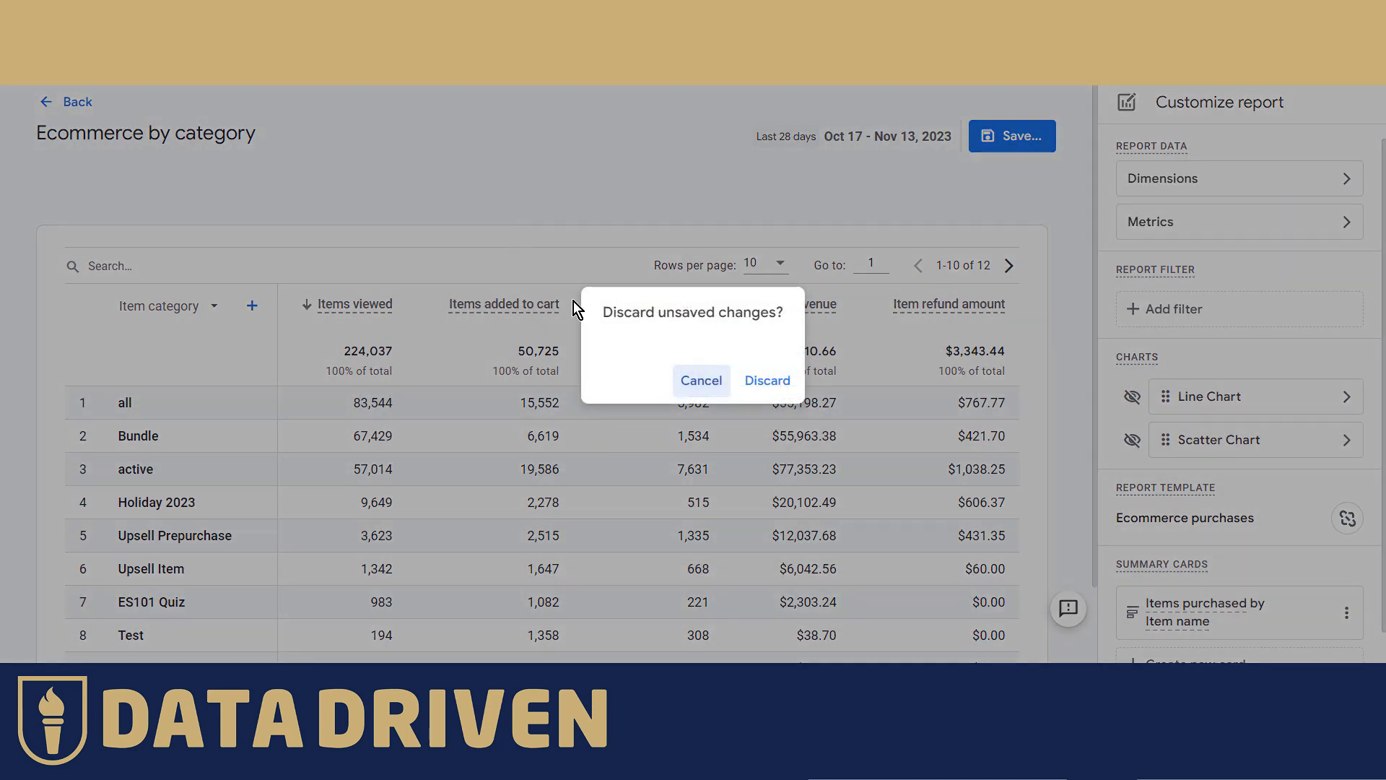
left_click(784, 388)
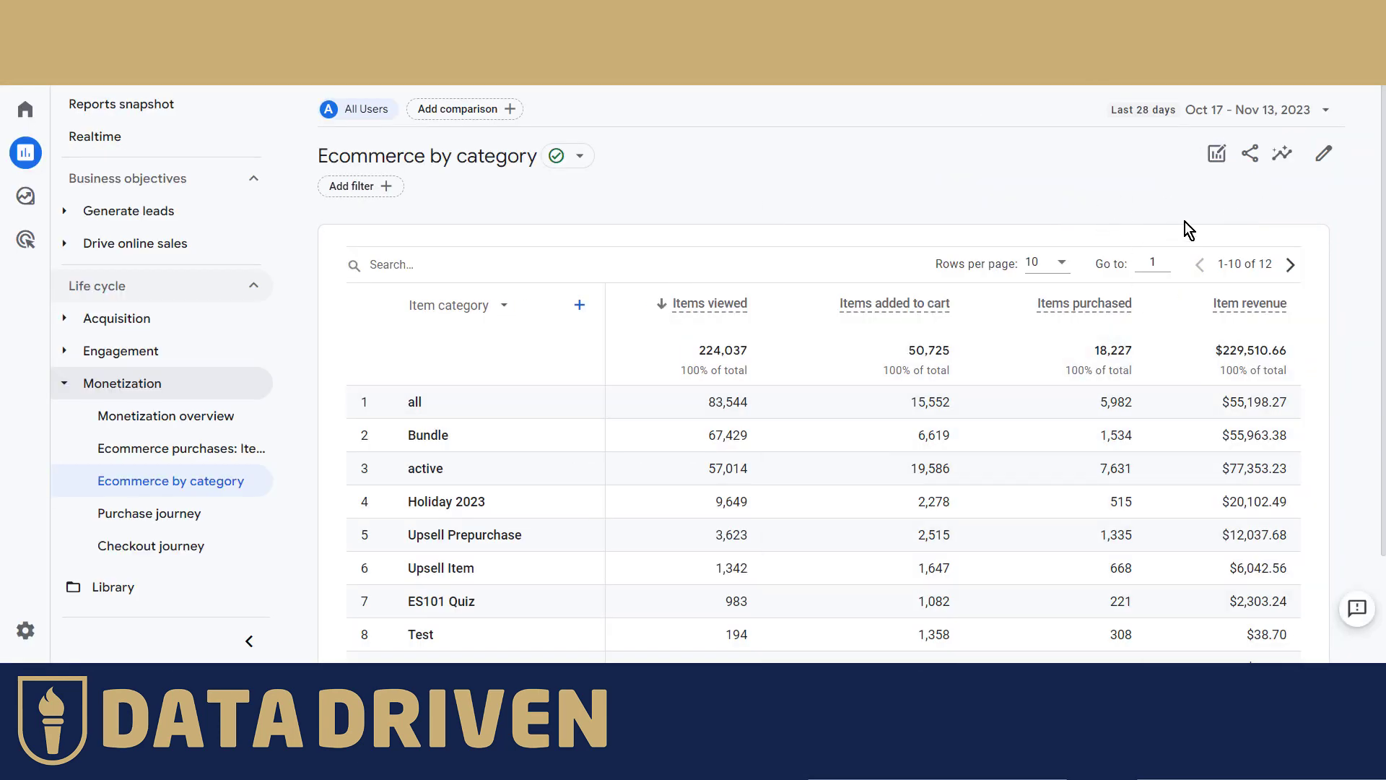
left_click(1217, 153)
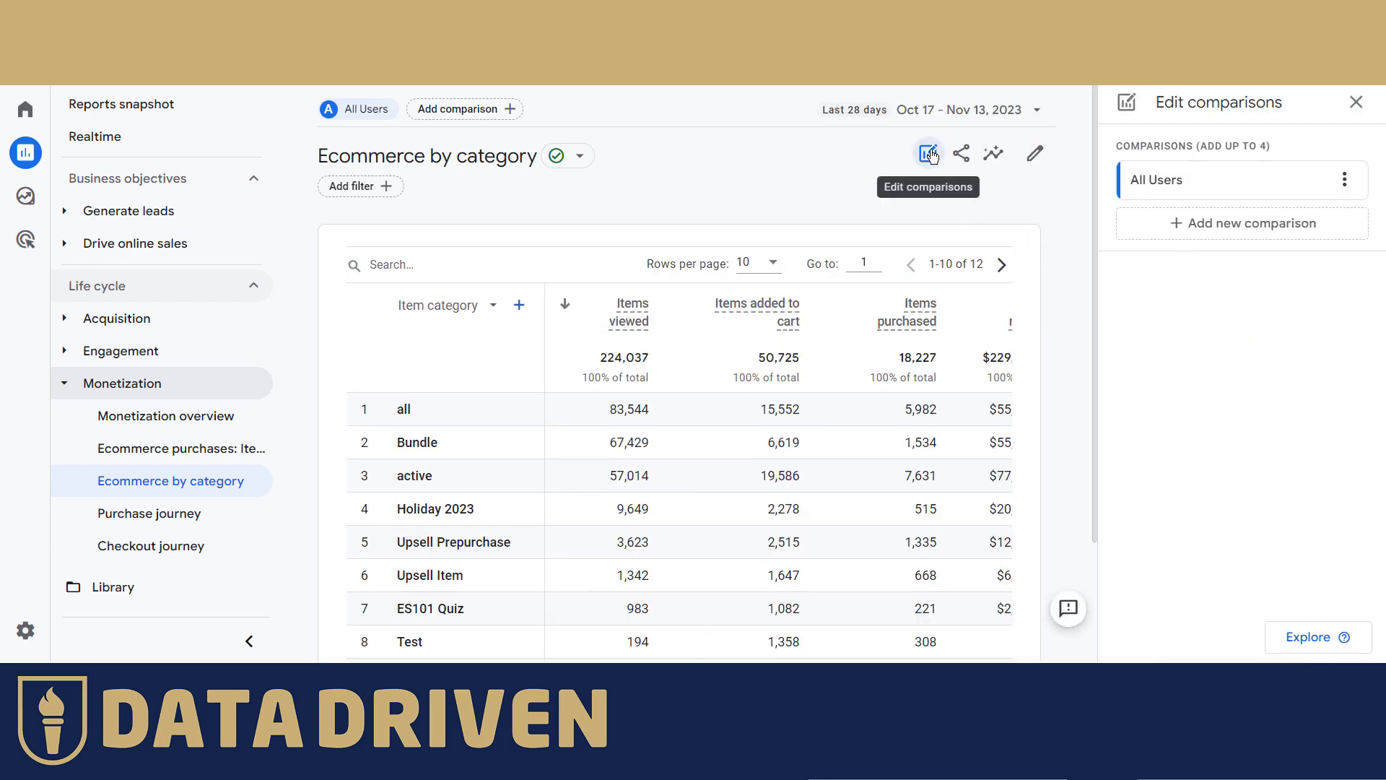
Open Ecommerce by category as a free-form exploration and add Item refund amount to its table.
left_click(1308, 642)
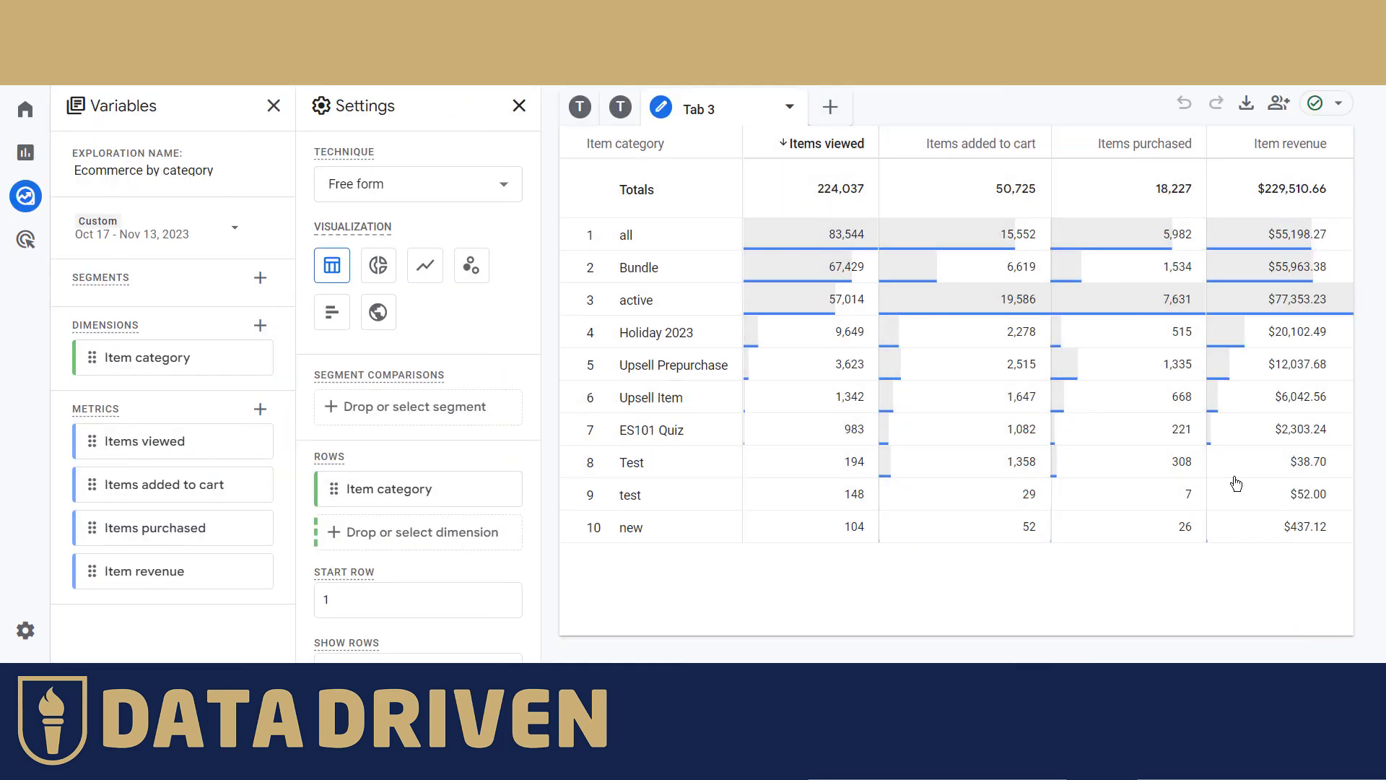
left_click(259, 410)
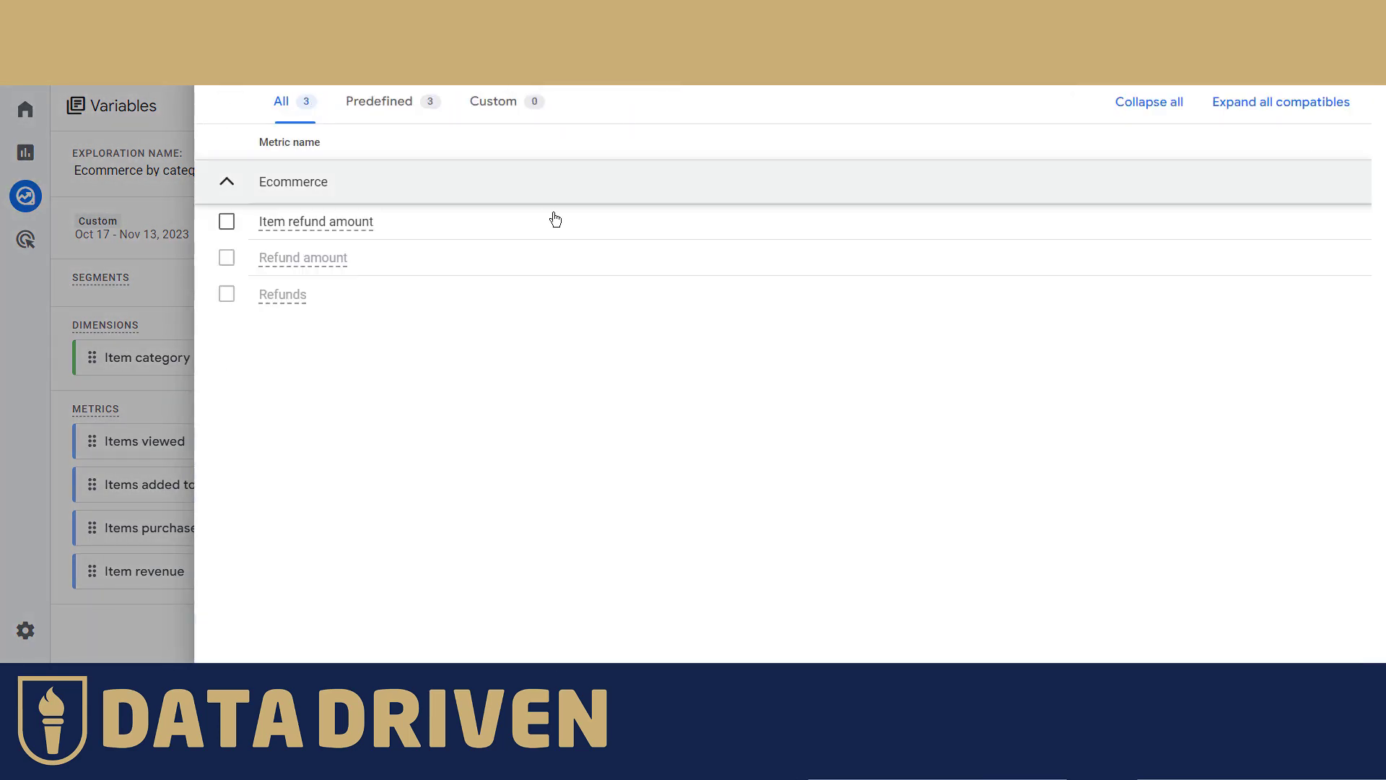
left_click(227, 223)
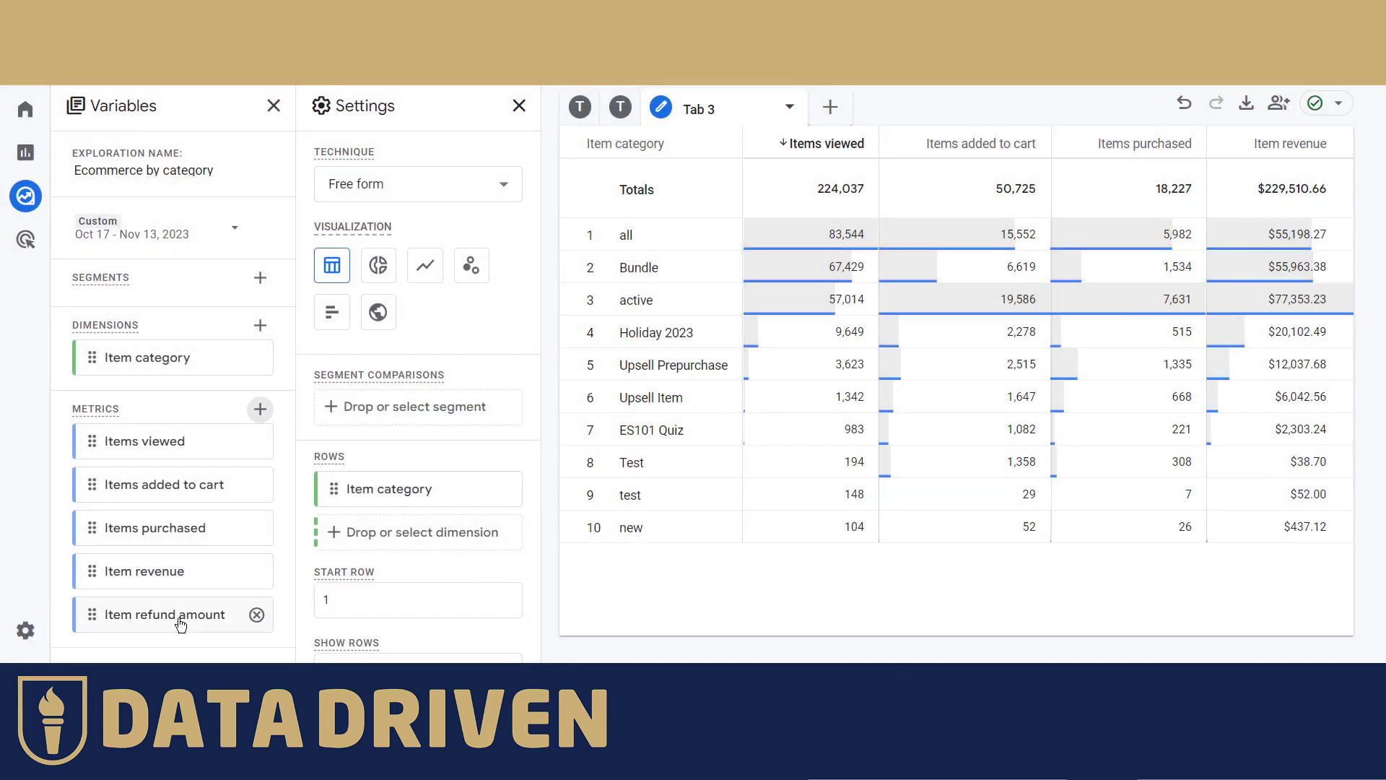
double_click(181, 625)
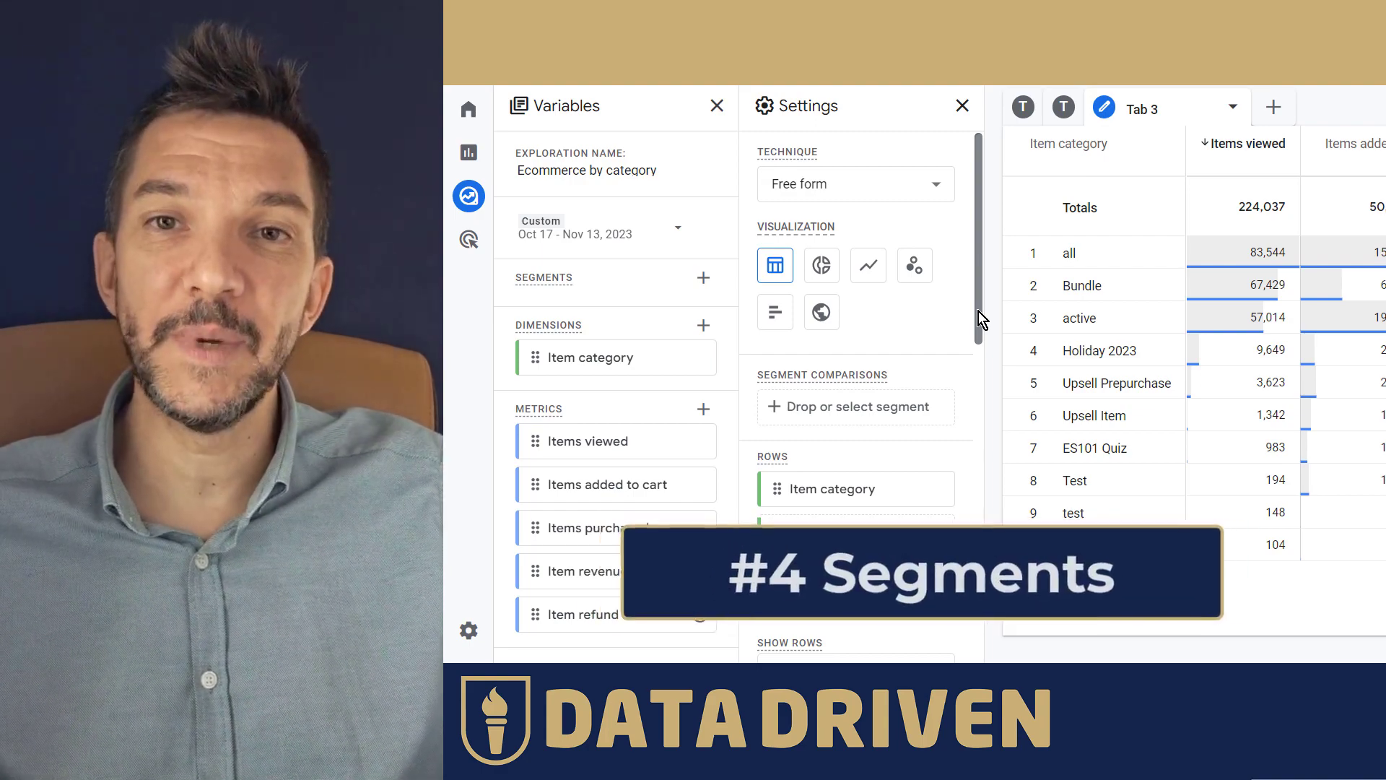
Create a 'google users' user segment where First user source / medium contains 'google'.
left_click(703, 277)
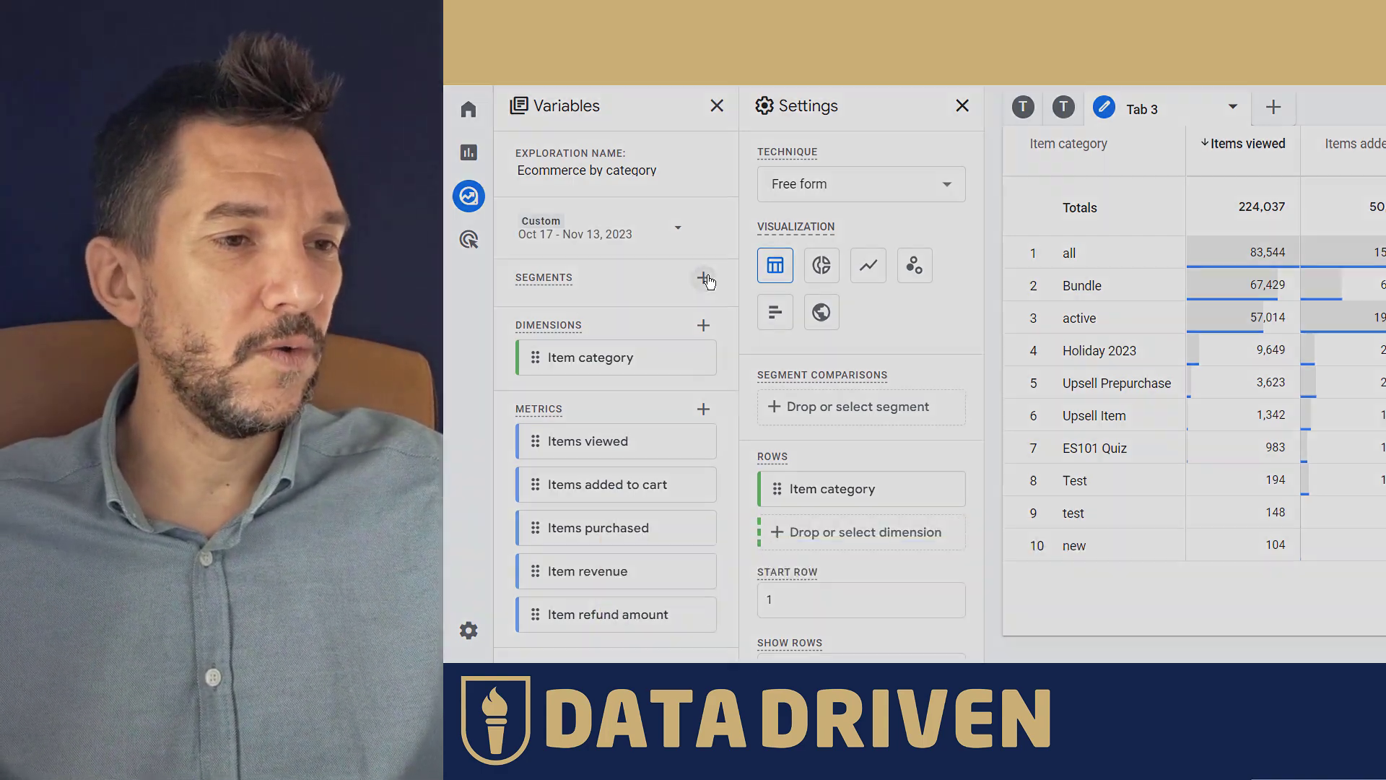
left_click(978, 253)
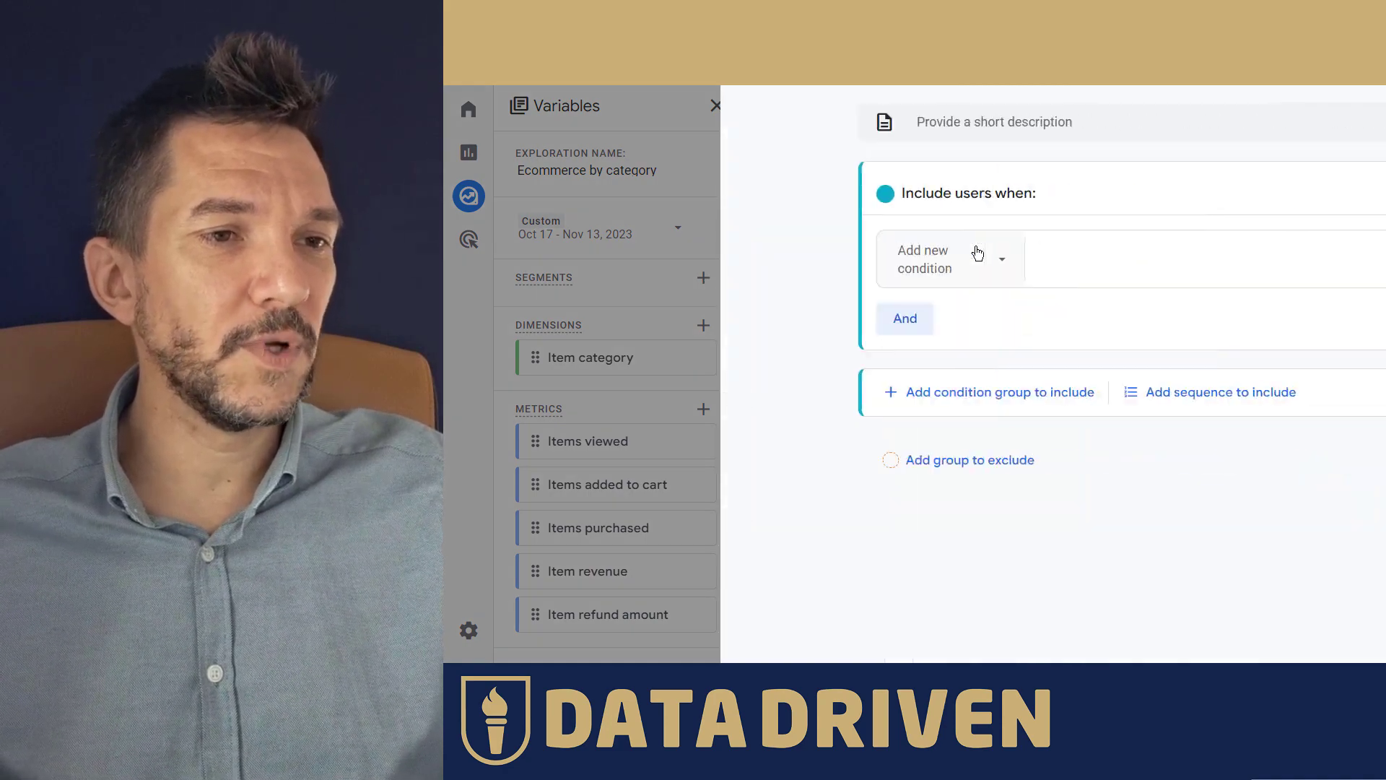
left_click(858, 266)
type("fi")
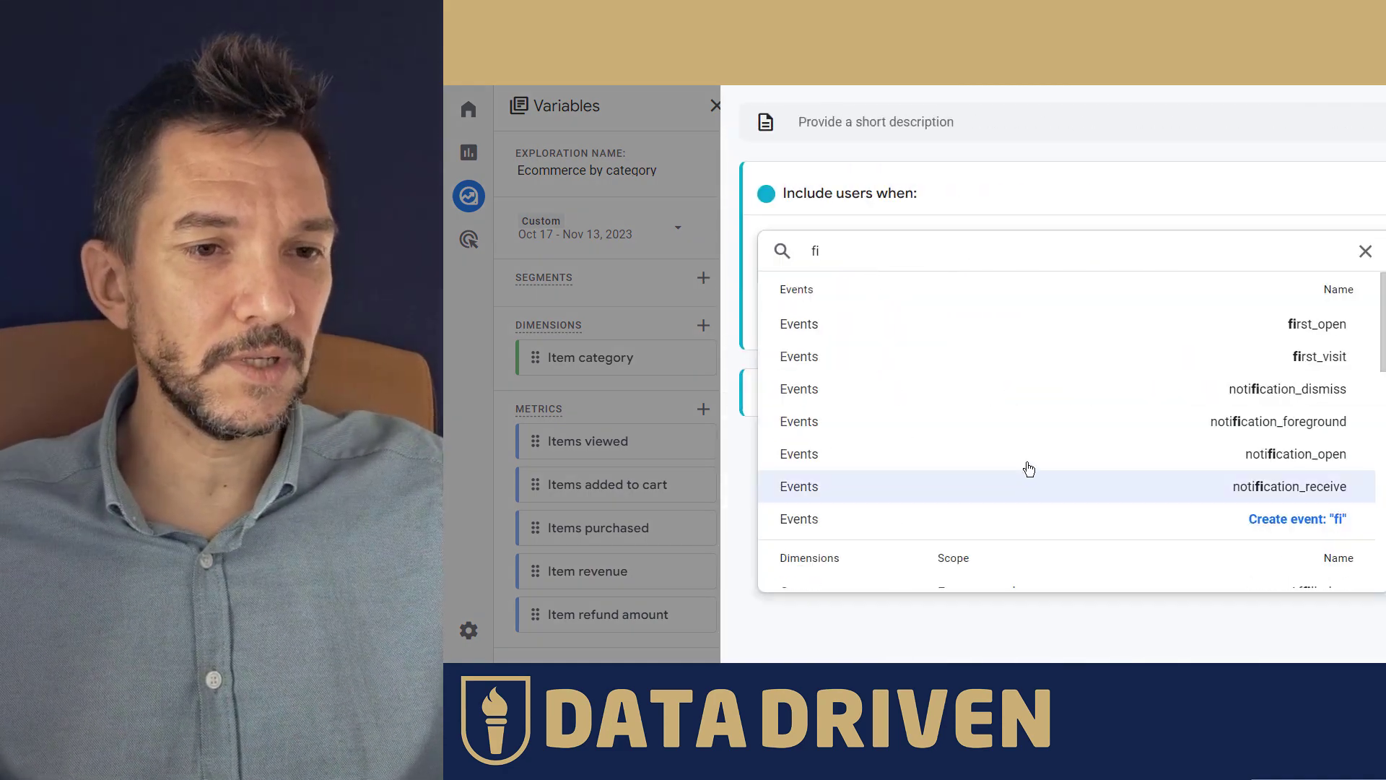
scroll(1029, 470, "down", 10)
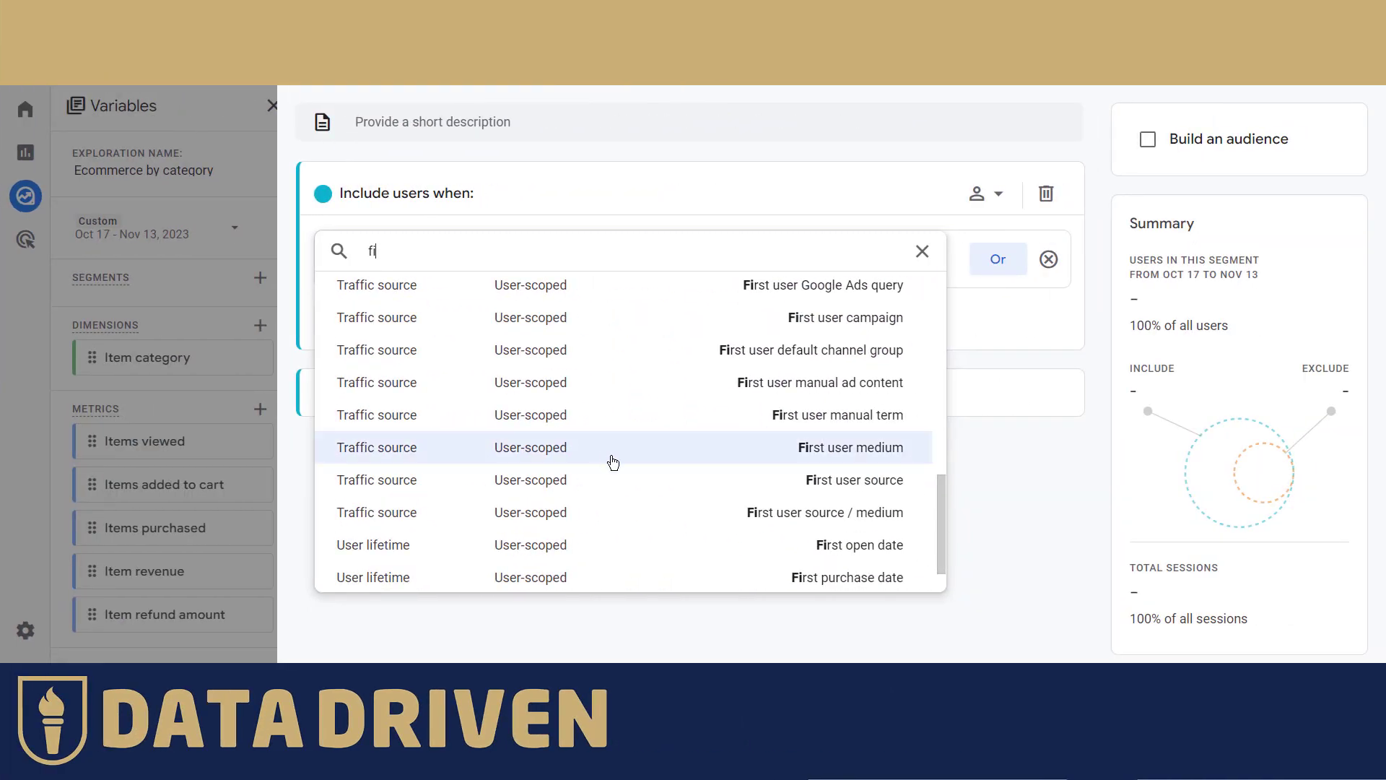
left_click(600, 513)
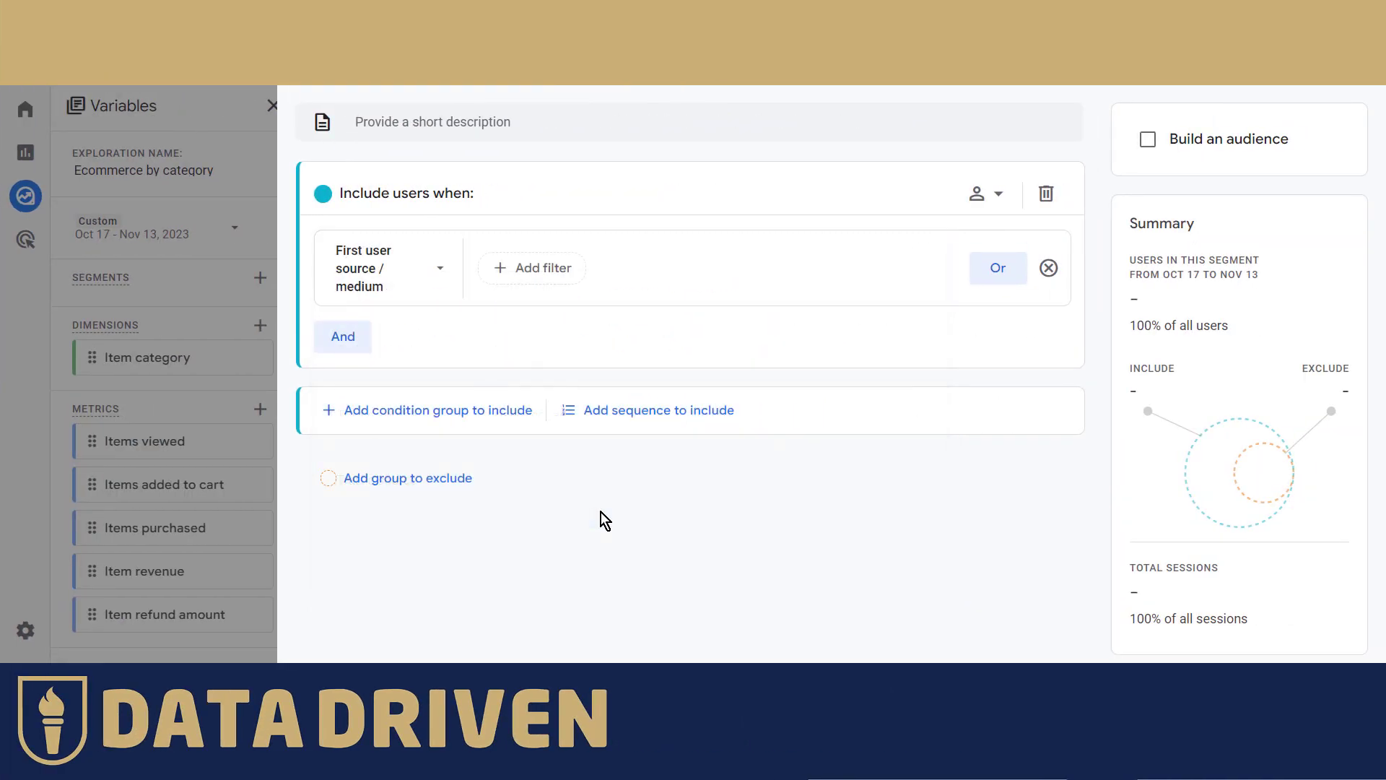
left_click(531, 279)
left_click(553, 357)
type("google")
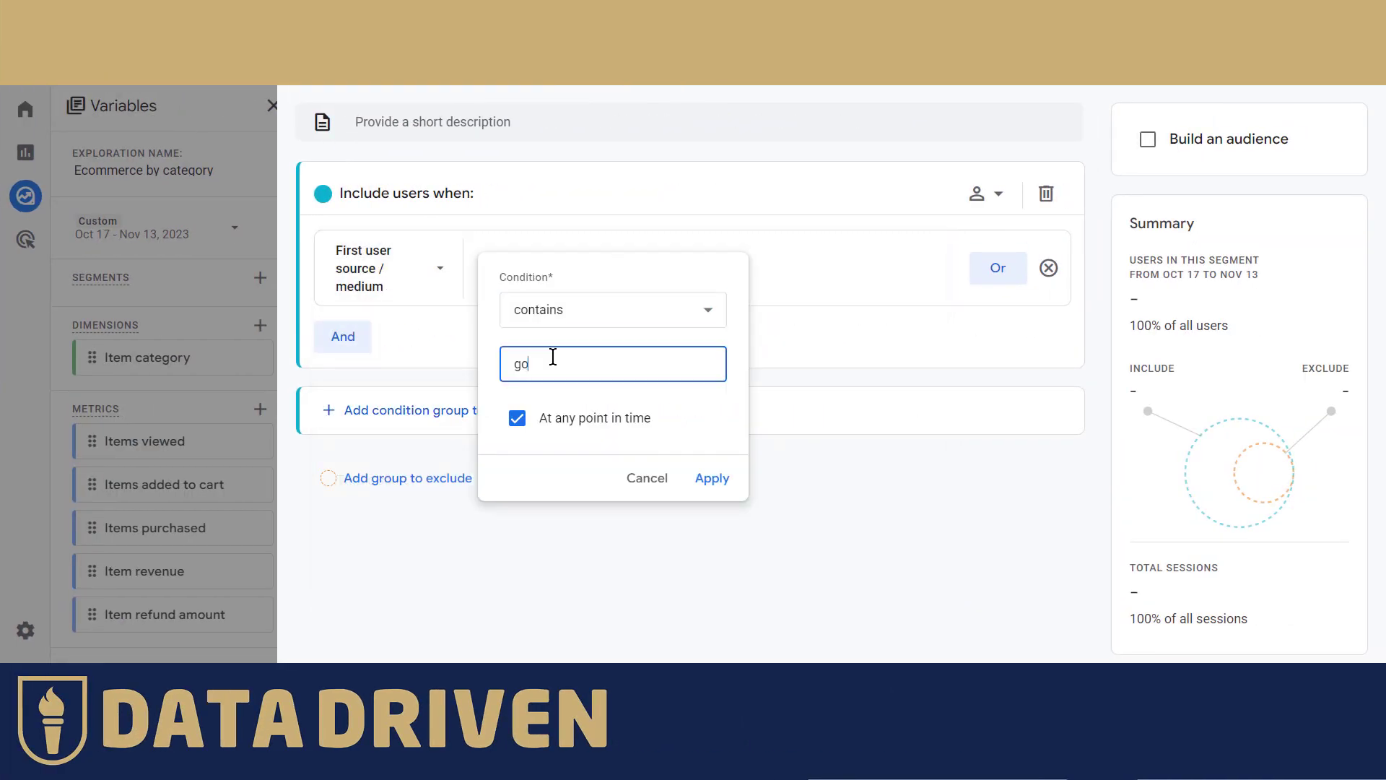
left_click(711, 477)
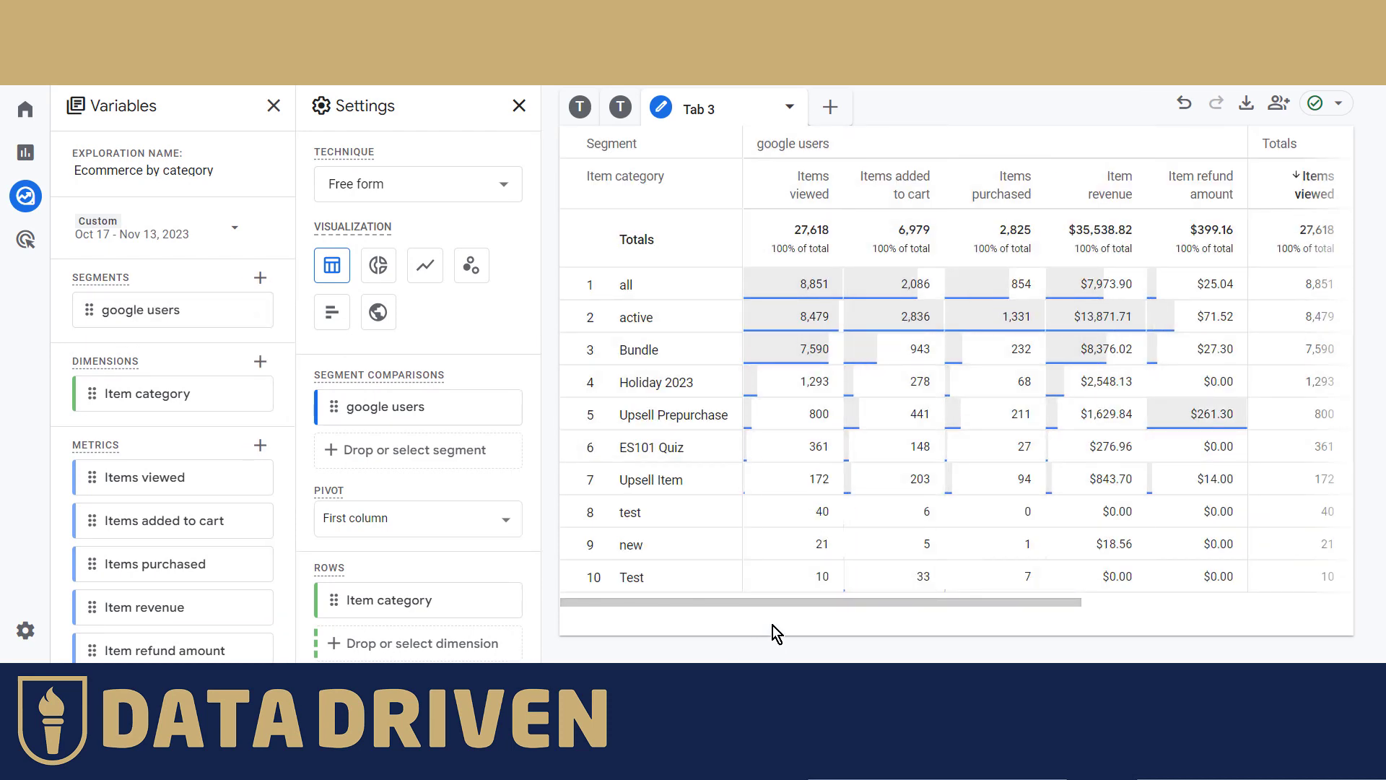
Remove Items added to cart, Items purchased and Item refund amount from the table's values.
mouse_move(758, 604)
left_mouse_down()
mouse_move(1060, 605)
mouse_move(734, 610)
left_mouse_up()
scroll(433, 545, "down", 6)
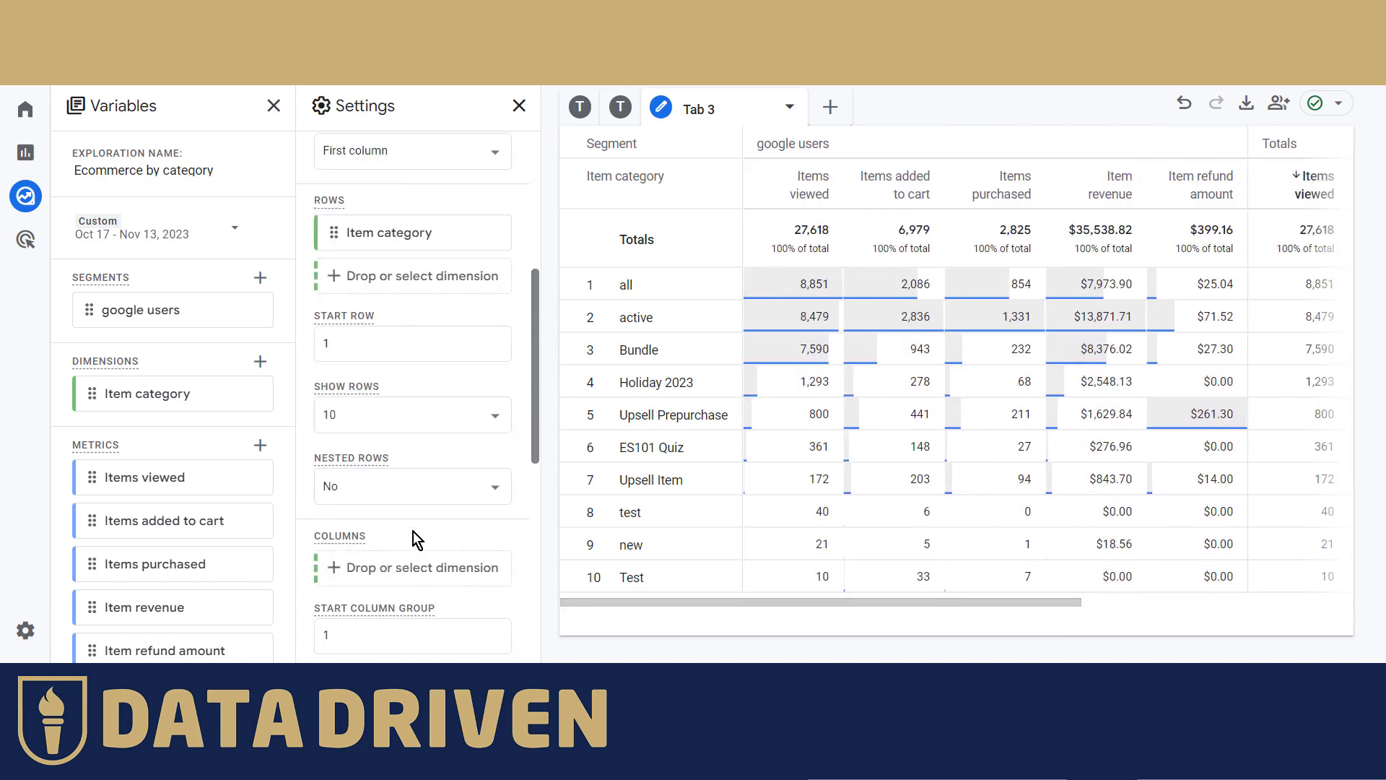
scroll(448, 545, "up", 4)
scroll(448, 548, "down", 7)
scroll(448, 554, "down", 2)
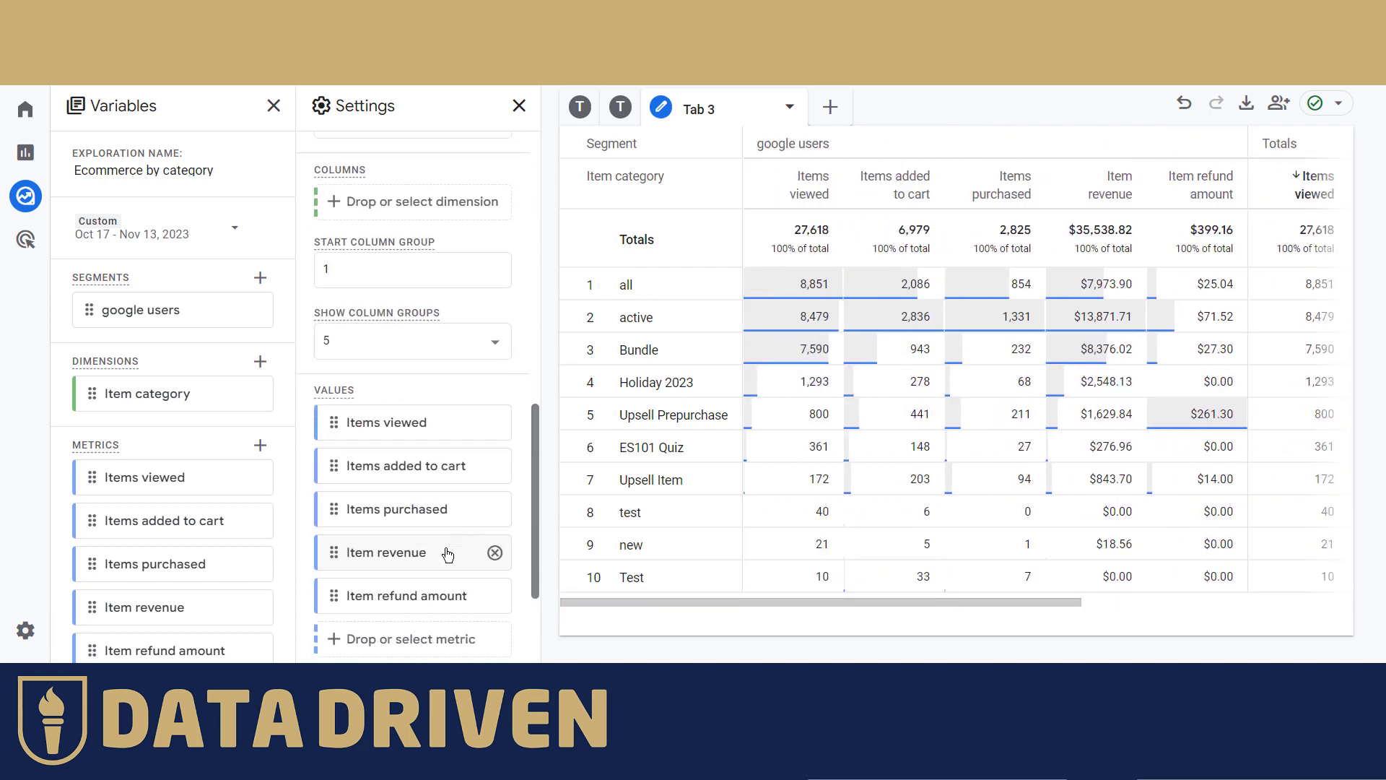
mouse_move(459, 387)
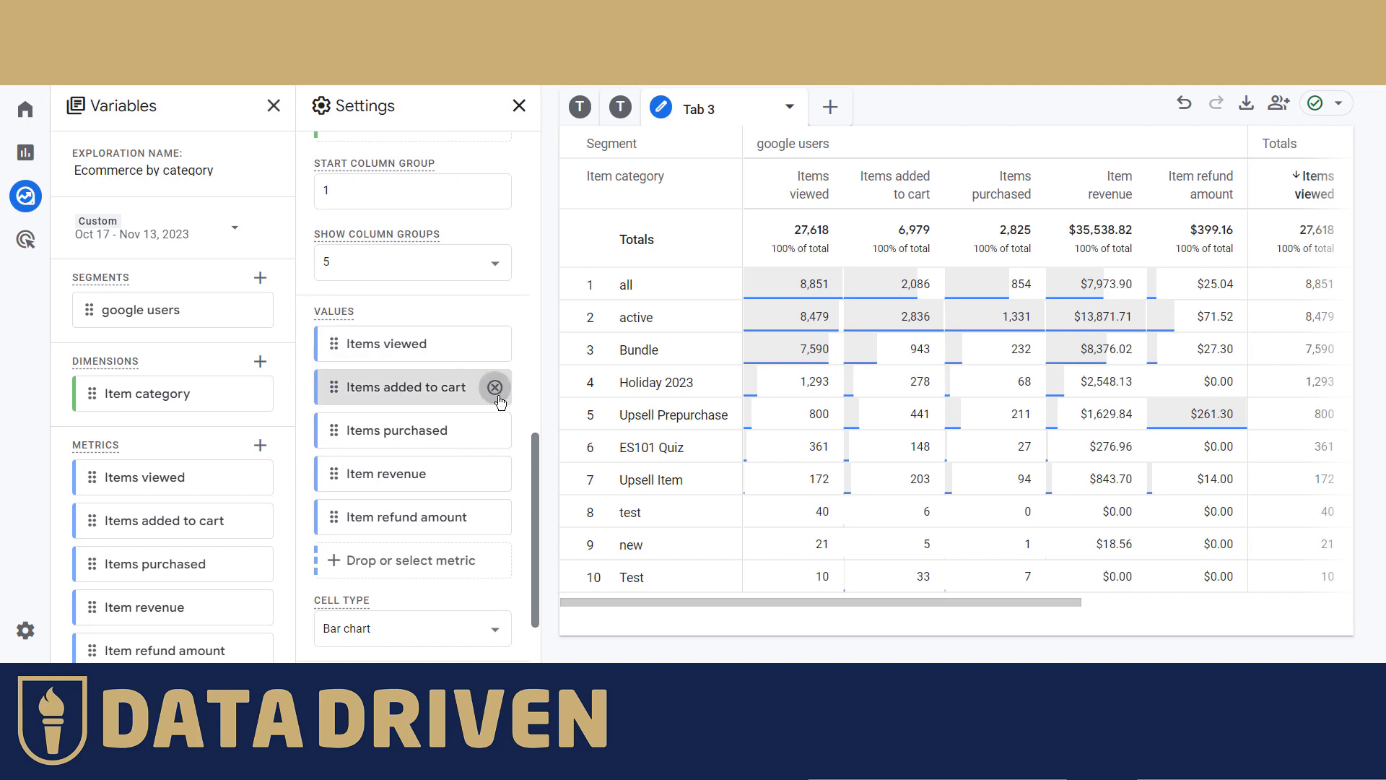
left_click(494, 388)
left_click(495, 387)
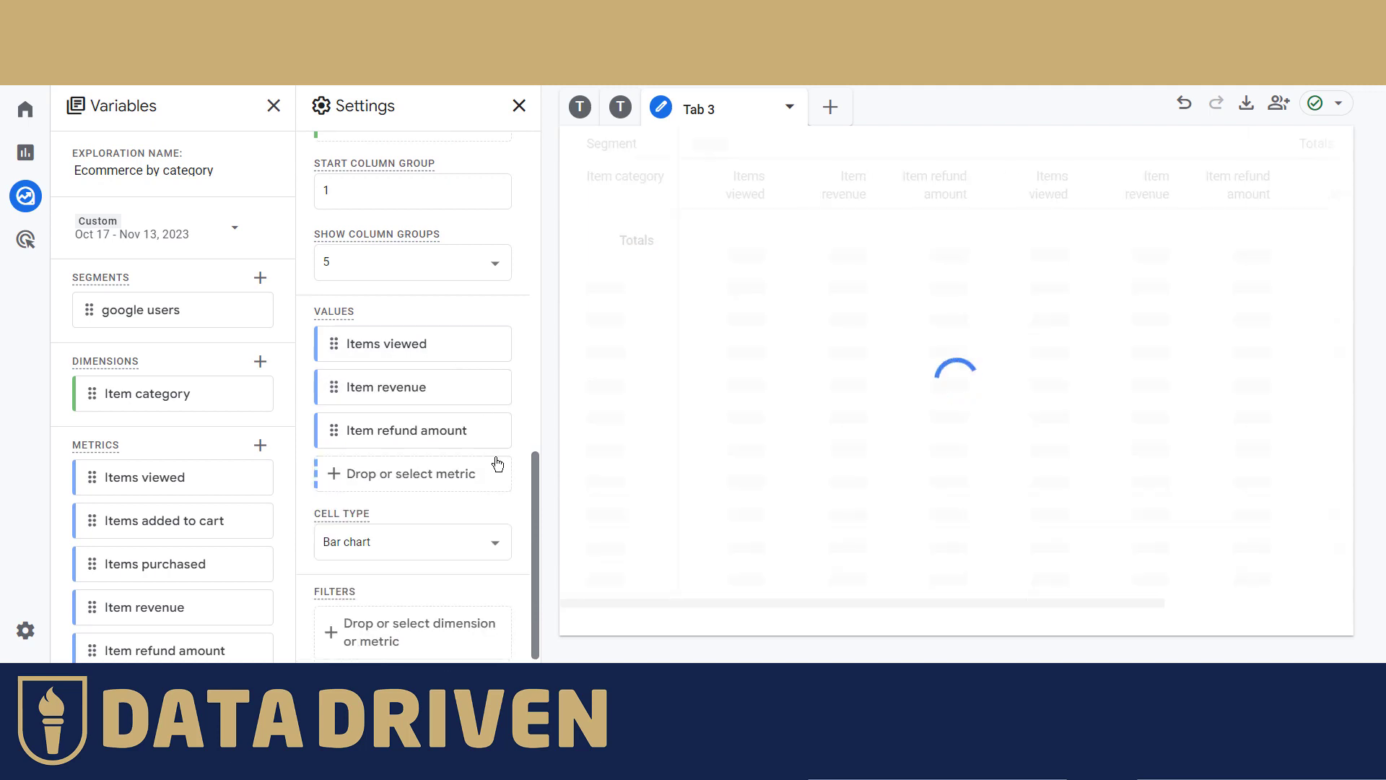
left_click(508, 435)
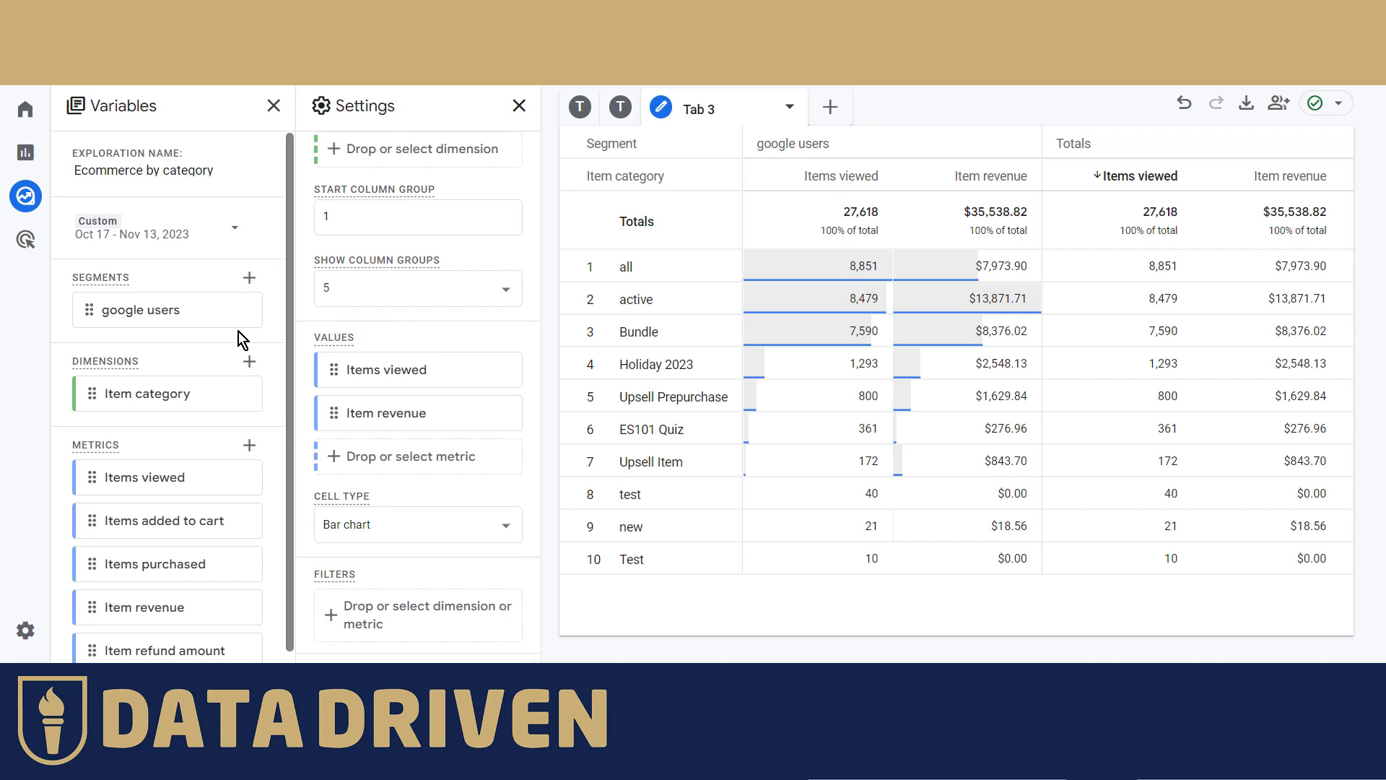
Create an 'fb users' user segment where First user source / medium contains 'facebook'.
left_click(249, 278)
left_click(610, 261)
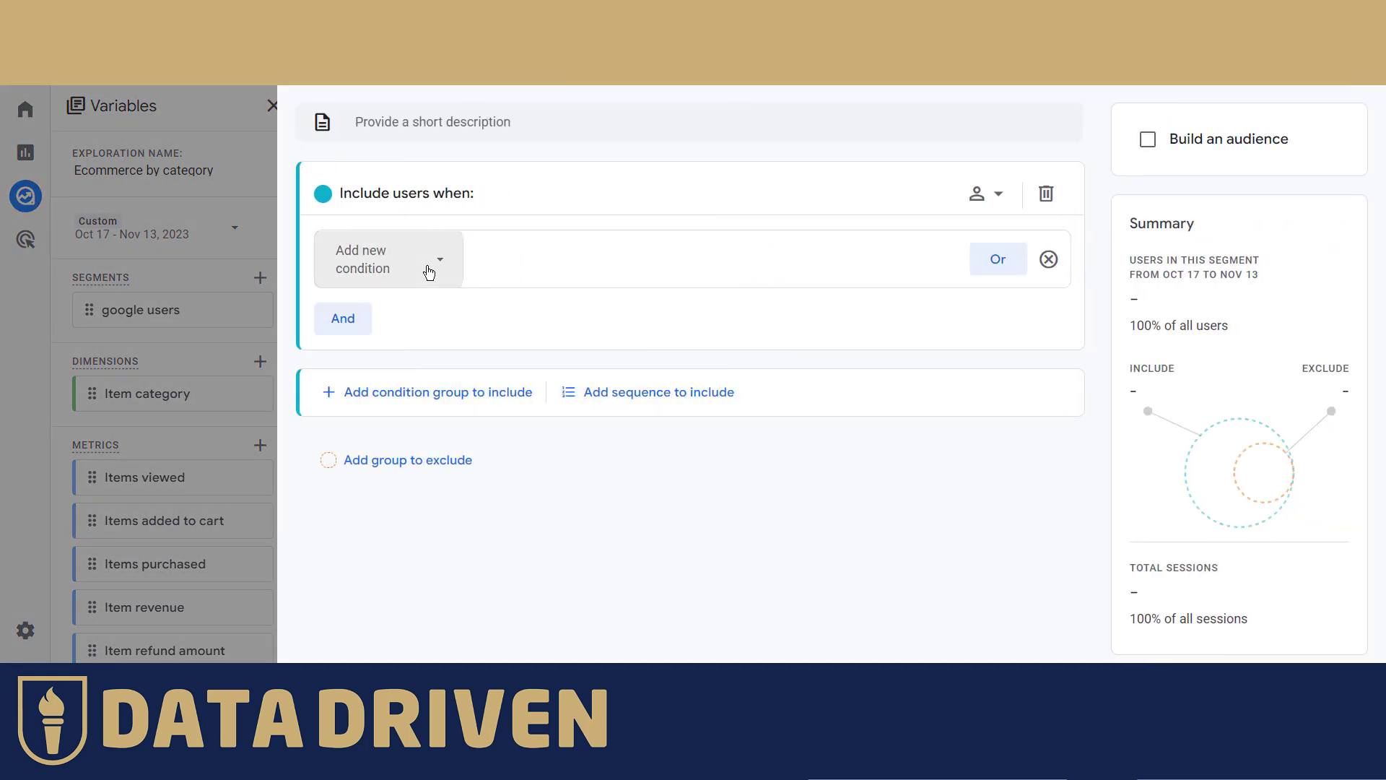
left_click(429, 272)
type("first")
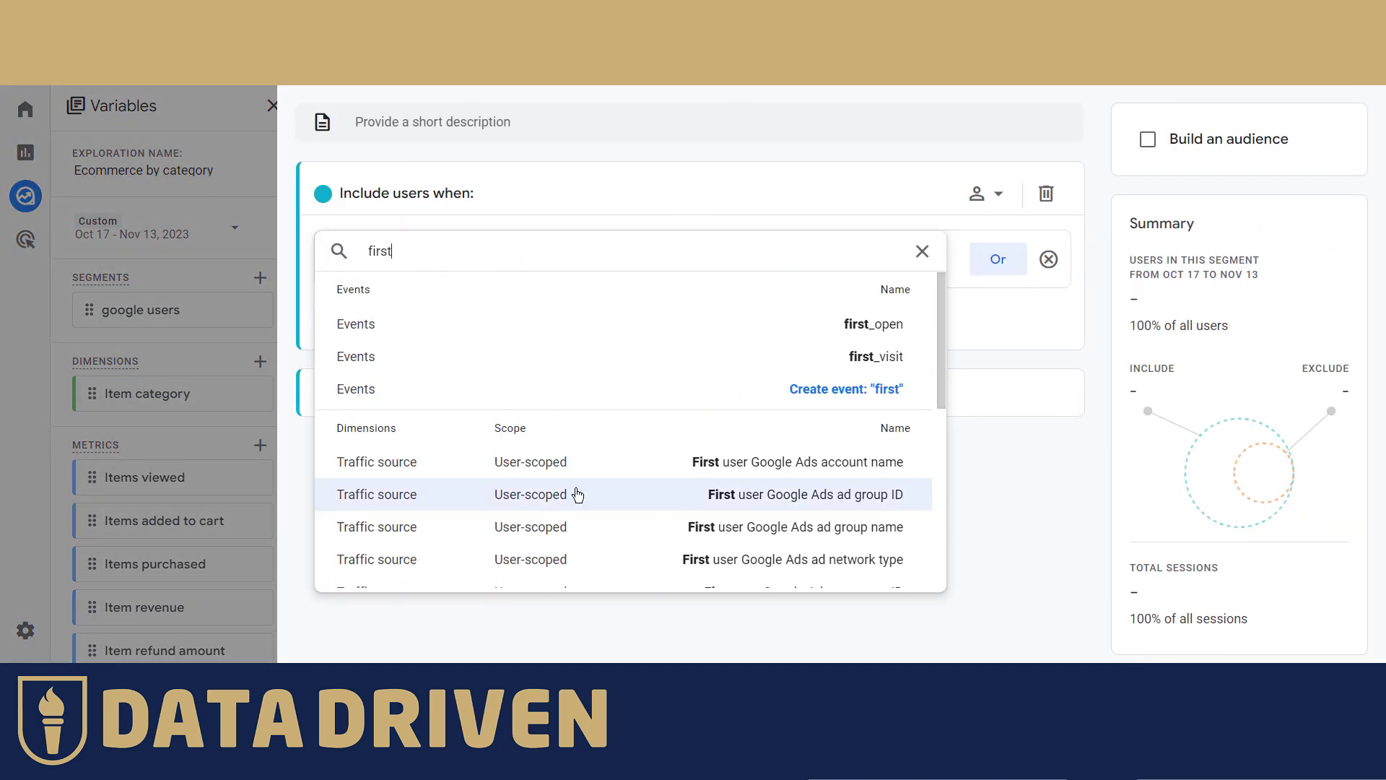
scroll(577, 494, "down", 3)
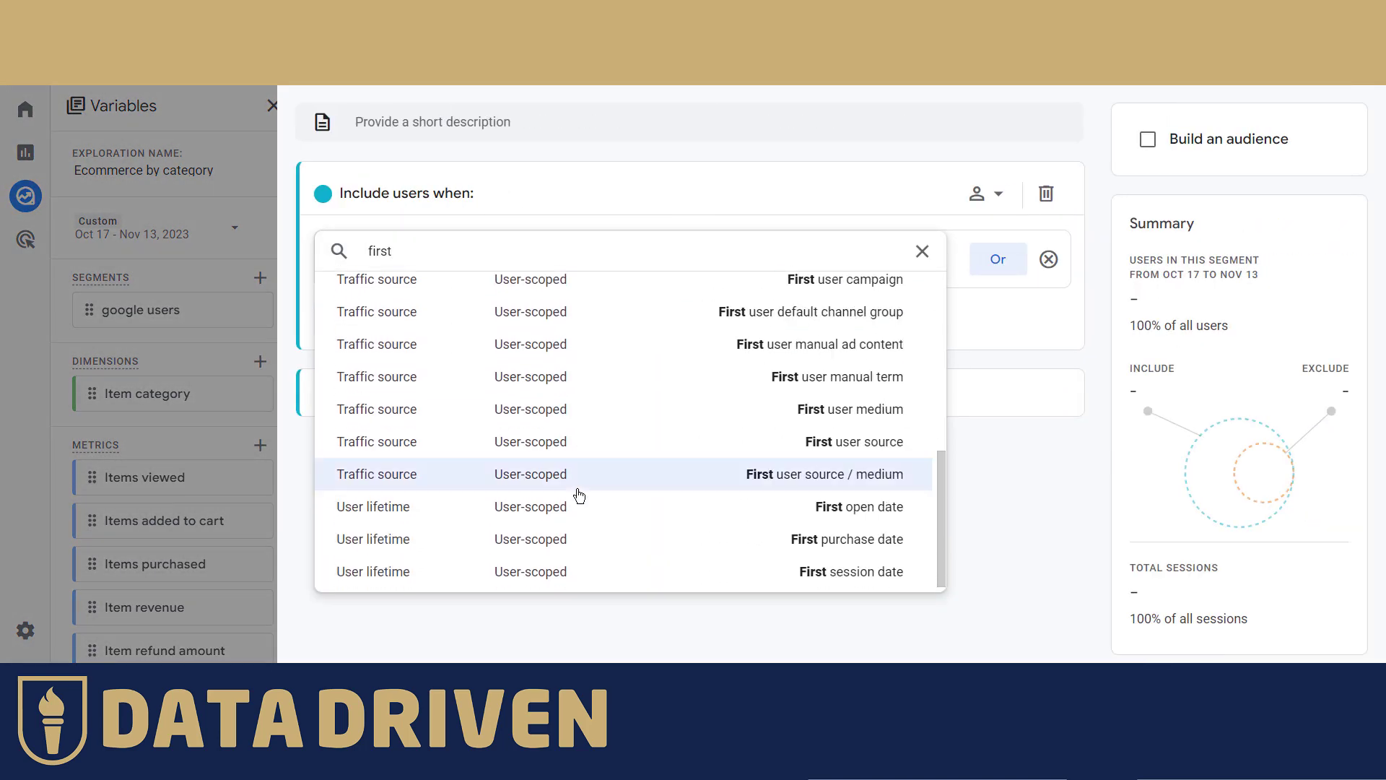
left_click(575, 479)
left_click(517, 278)
left_click(539, 364)
type("facebook")
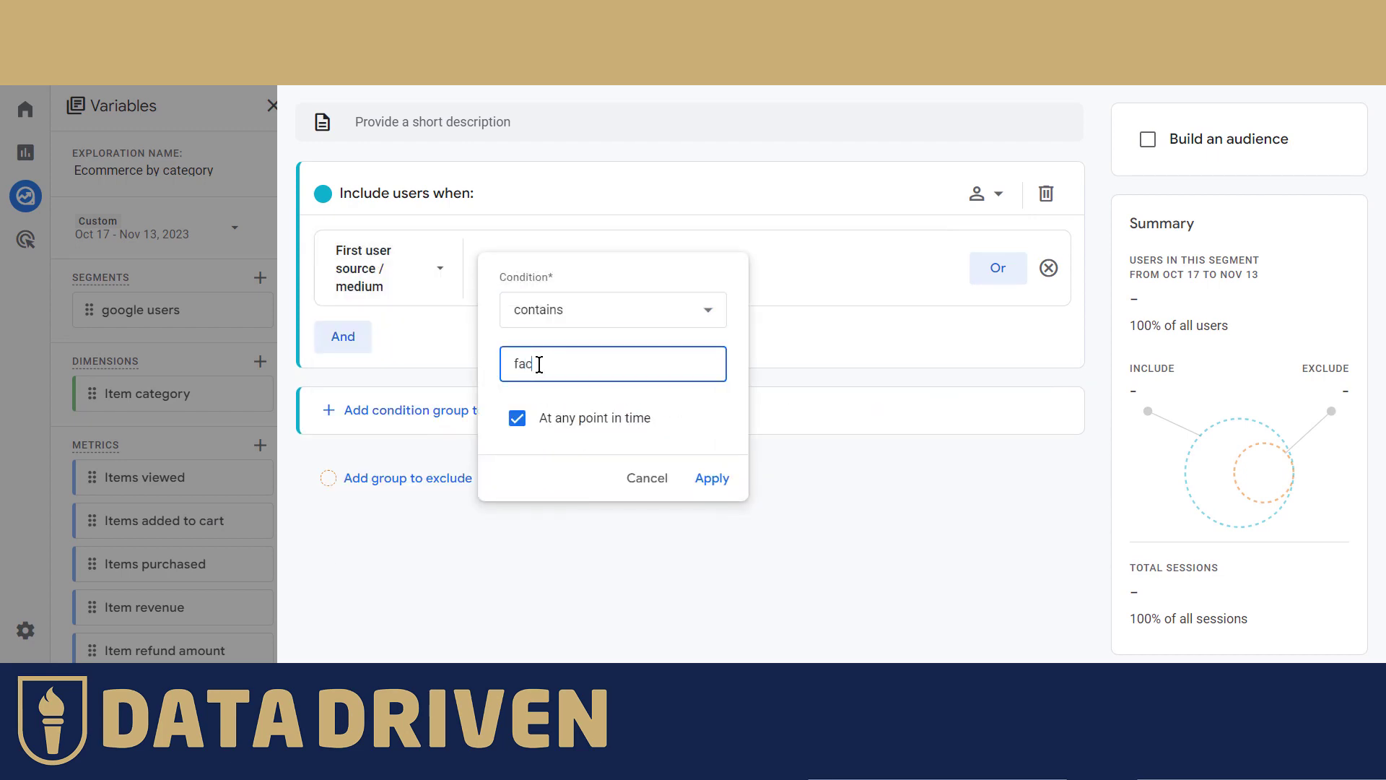
left_click(712, 476)
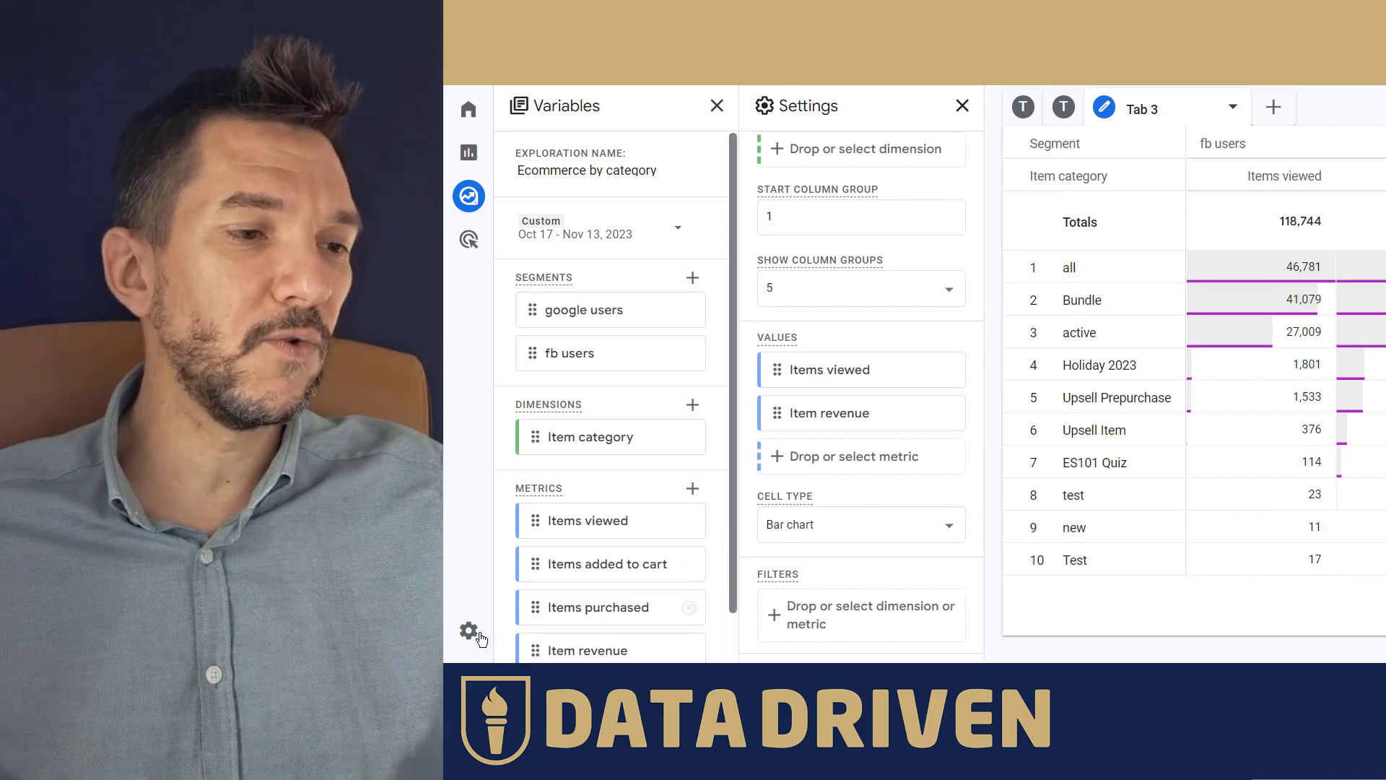
Bring up the exploration's Share with others prompt, cancel it once, and reopen it.
mouse_move(472, 641)
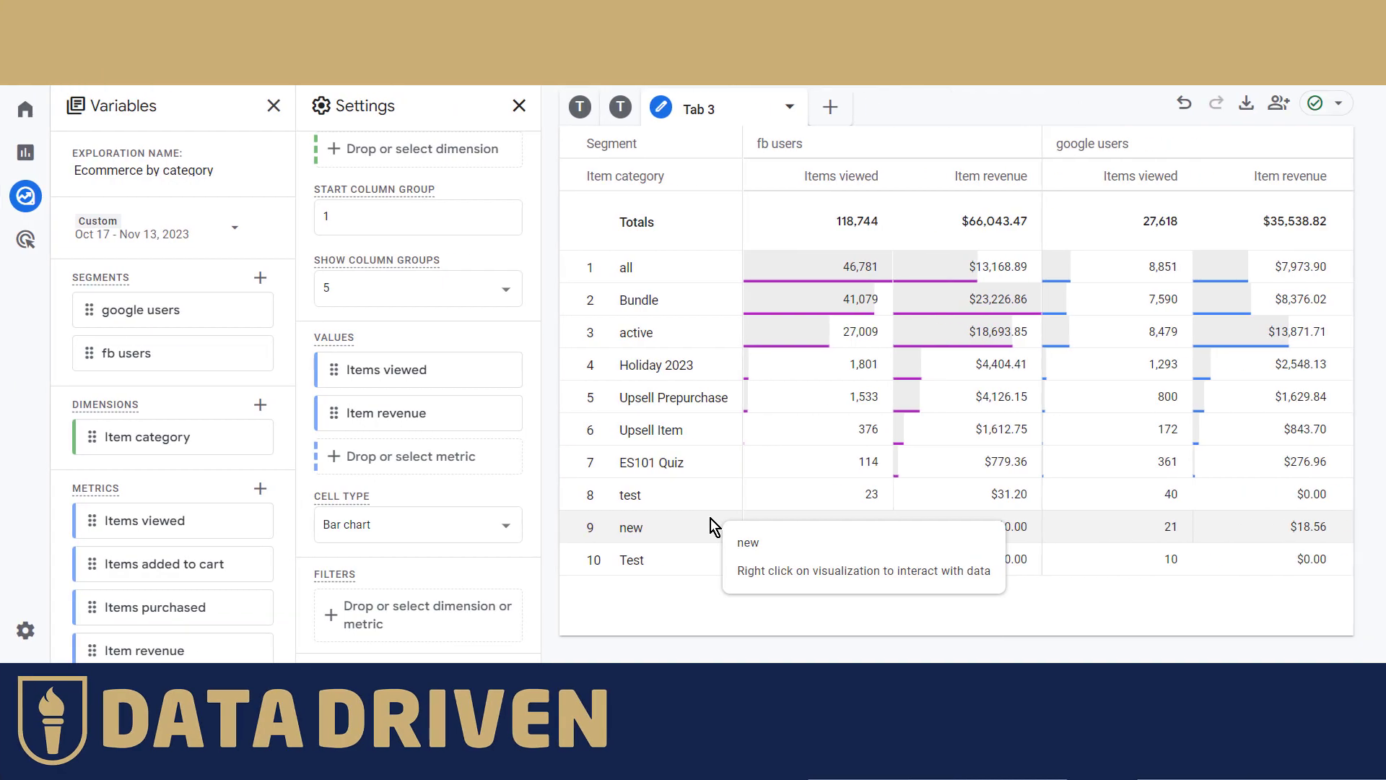
left_click(1278, 105)
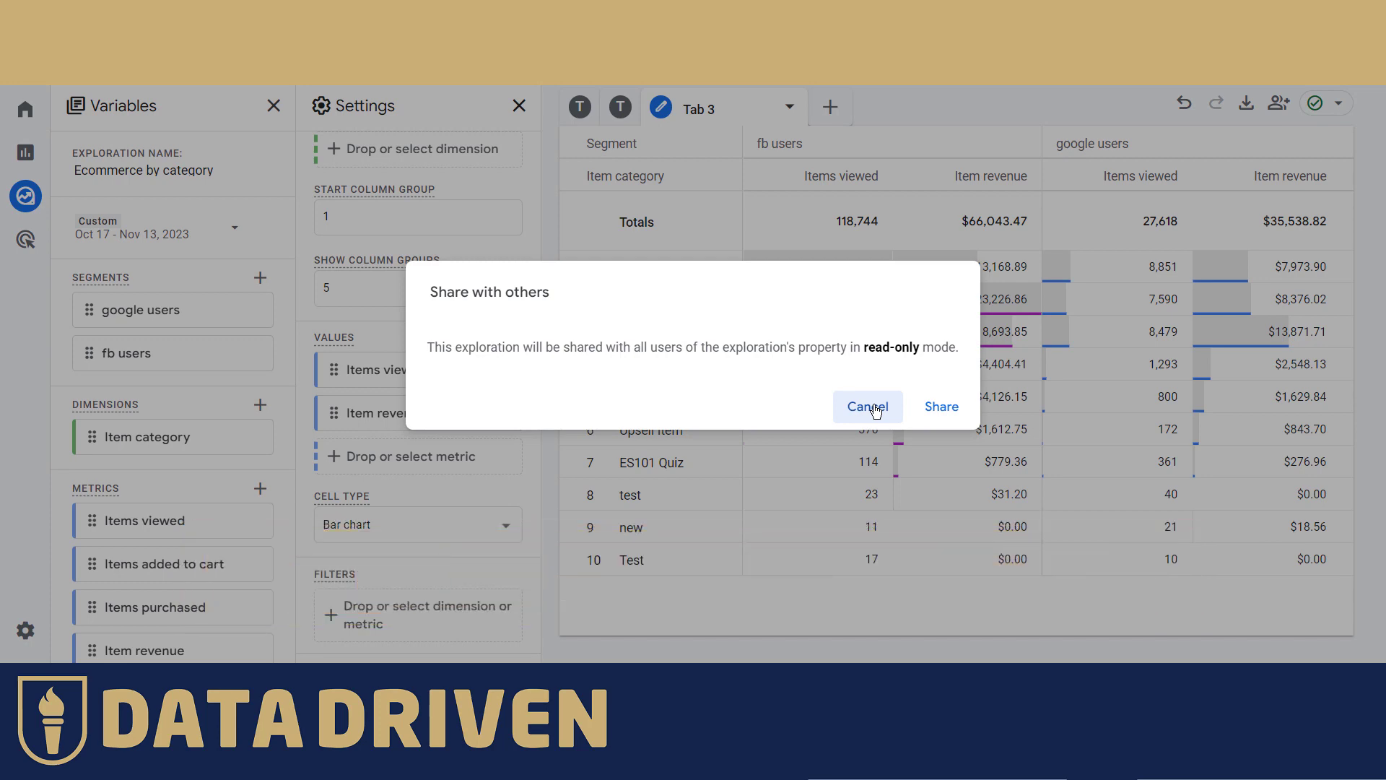
left_click(870, 407)
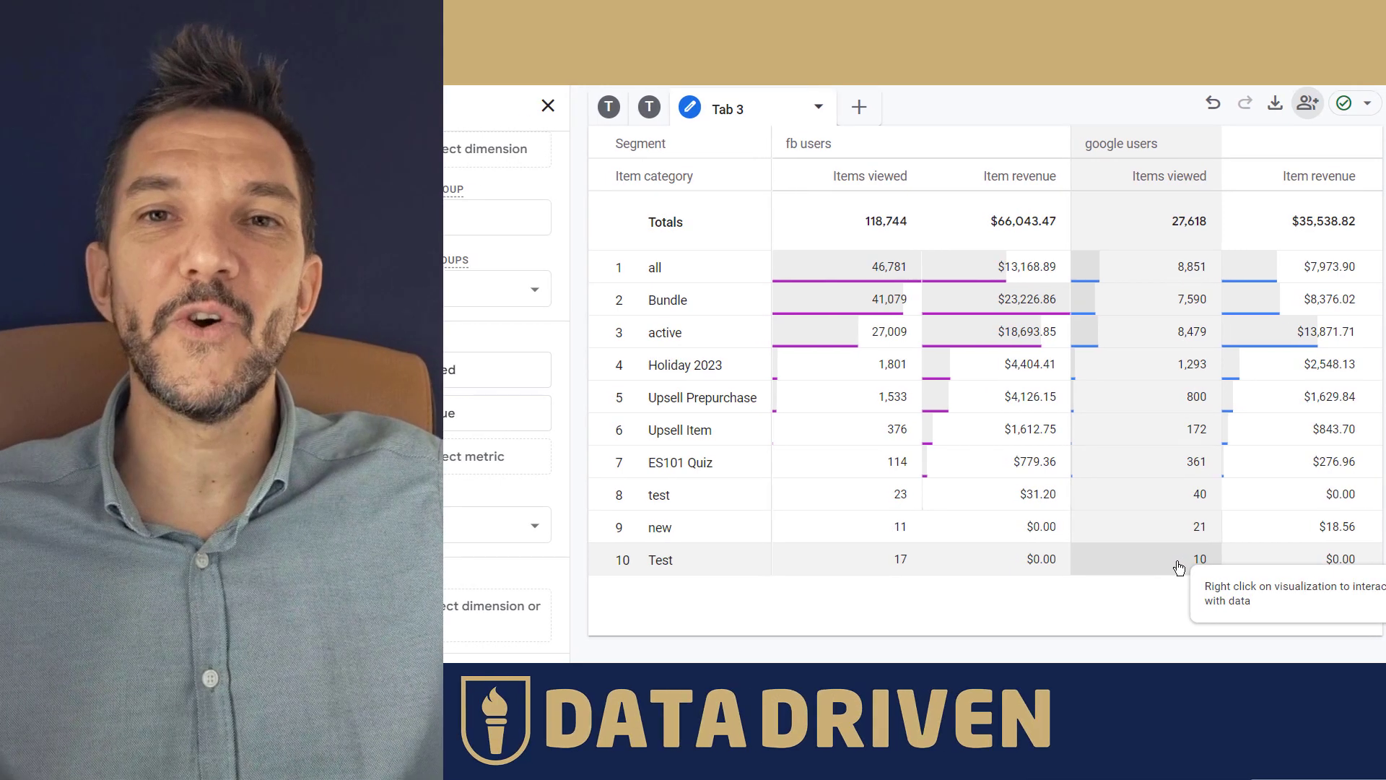
left_click(1307, 102)
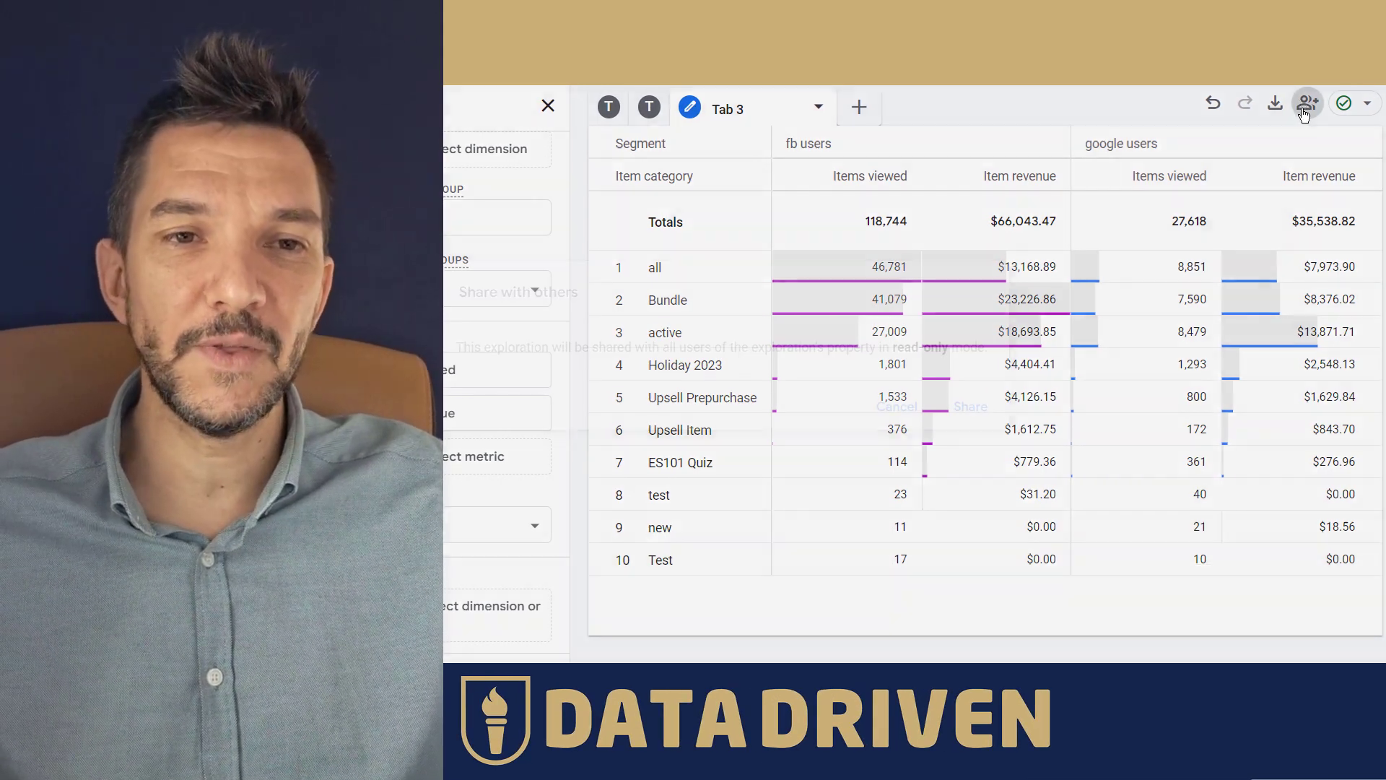